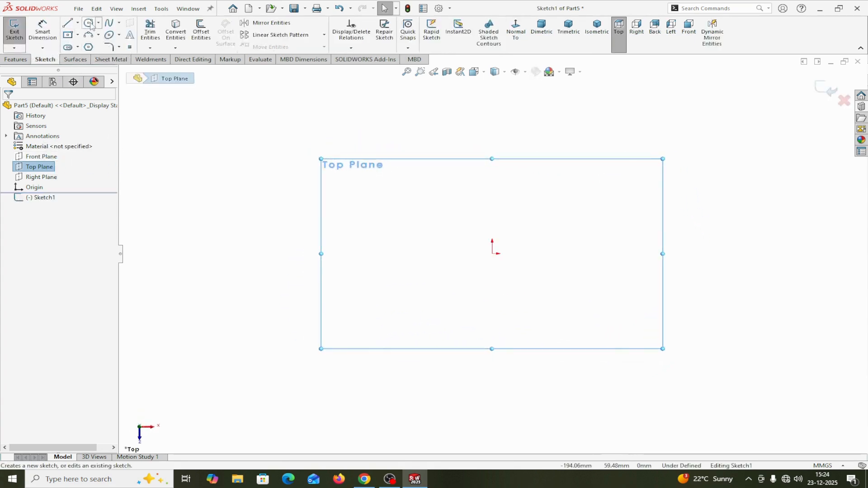
Sketch three concentric circles centred on the origin, with radii of about 21, 36 and 46 mm
click(89, 23)
drag(492, 254, 521, 225)
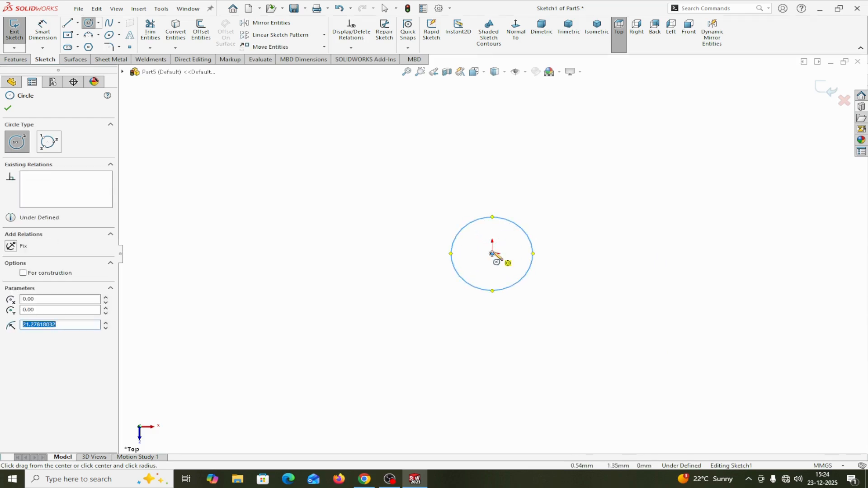
drag(492, 253, 520, 196)
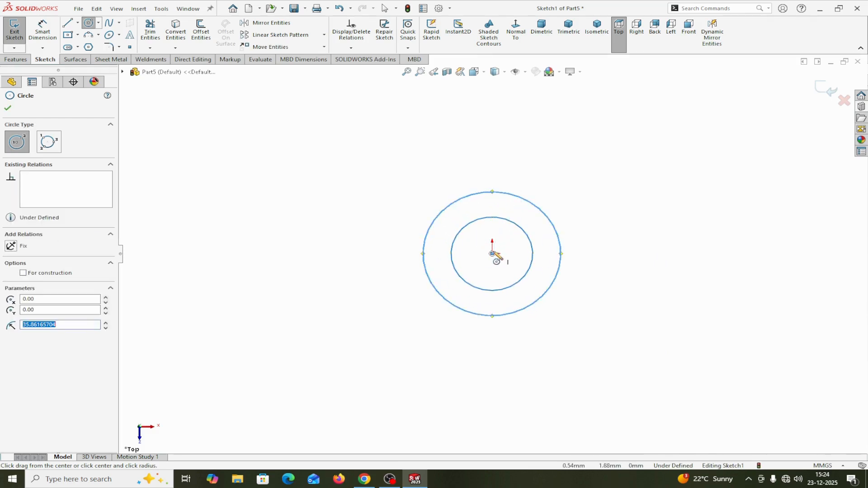
drag(493, 254, 525, 180)
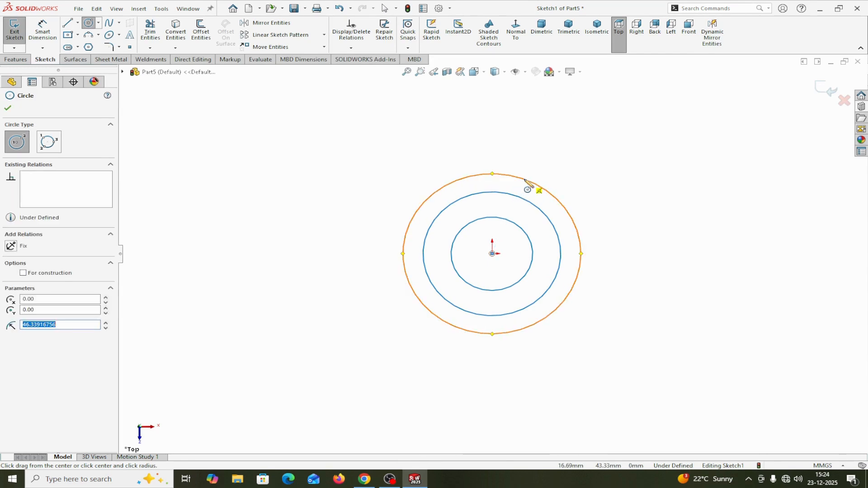
right_click(525, 180)
click(556, 182)
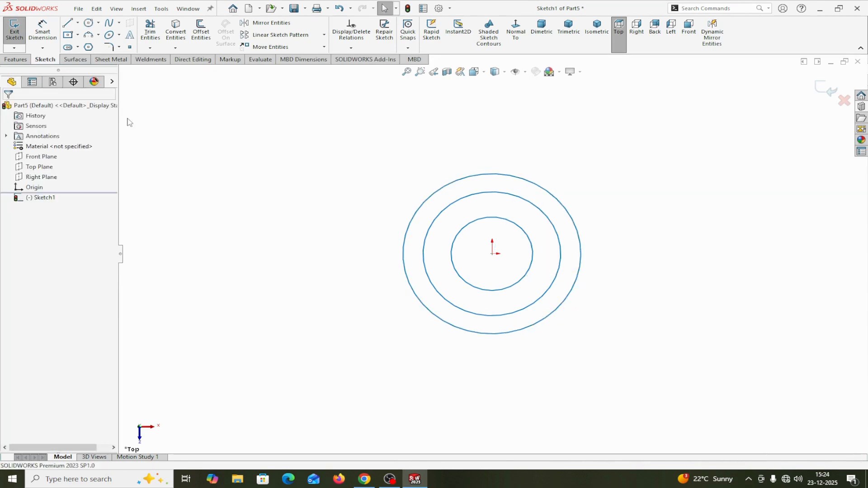
Dimension the outermost circle's diameter as 50 mm
click(43, 29)
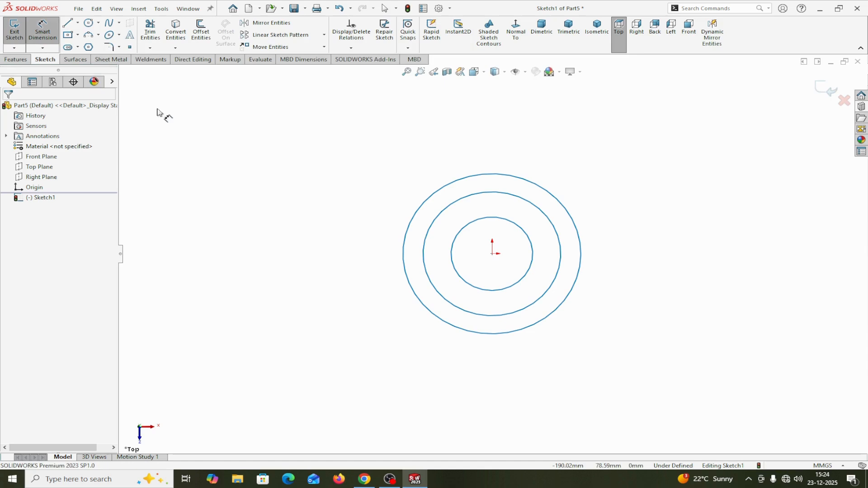
click(563, 309)
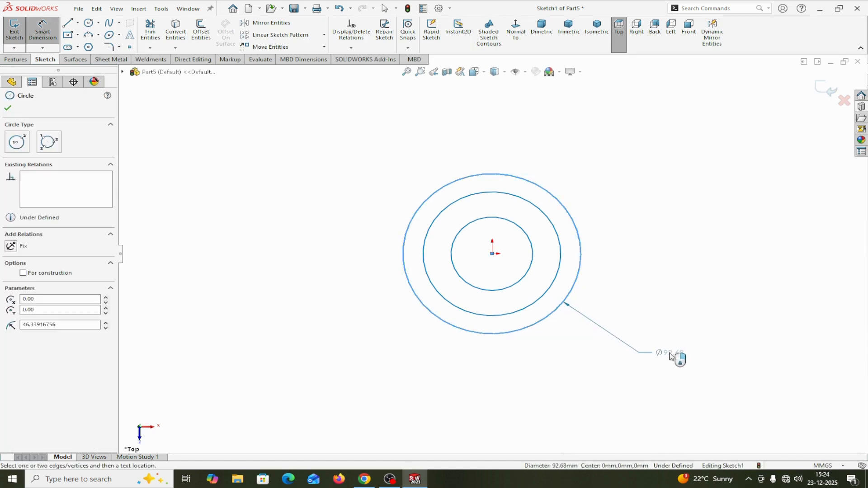
click(676, 358)
text(50)
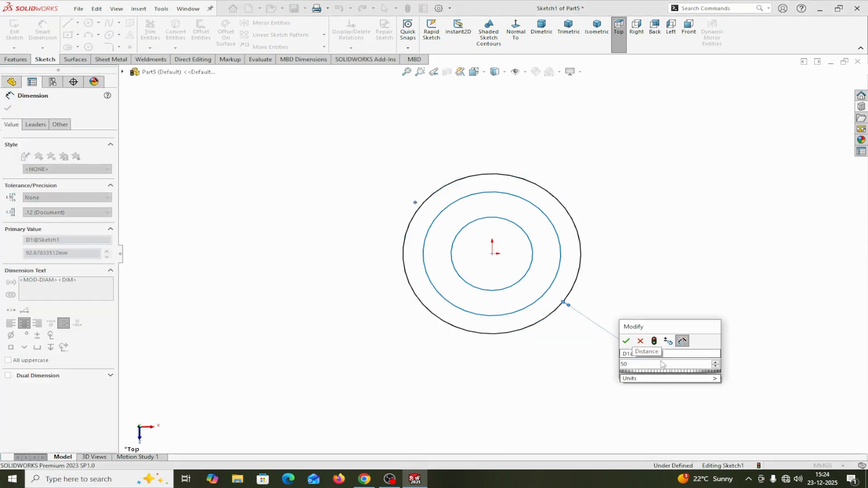
click(628, 342)
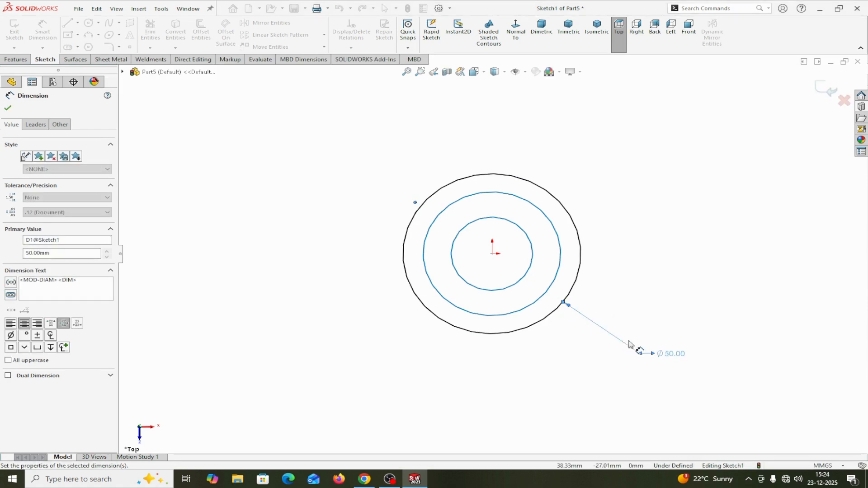
Dimension the middle circle's diameter as 40 mm
click(556, 286)
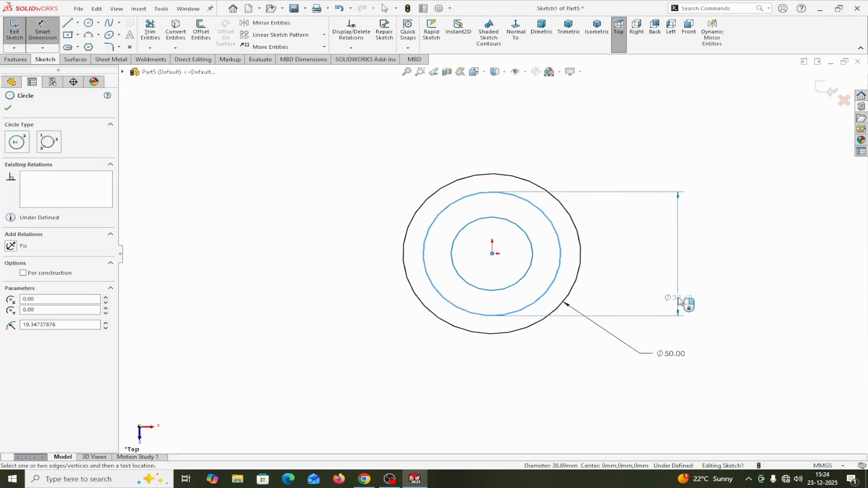
click(681, 302)
text(40)
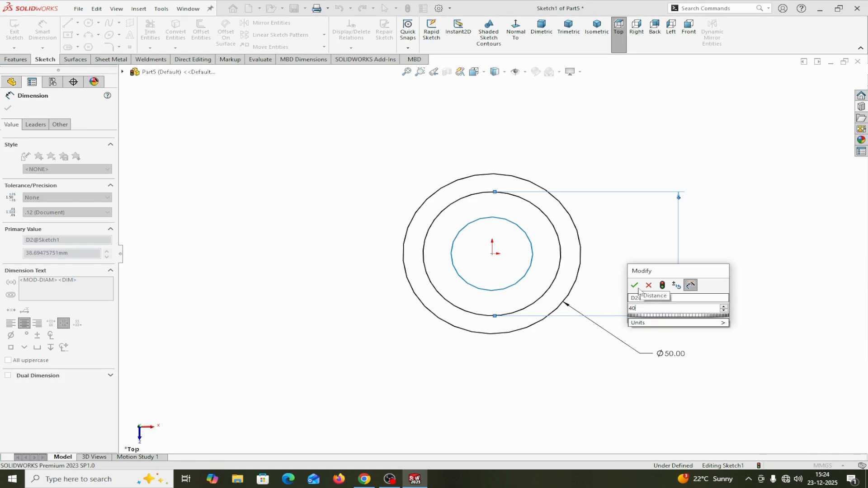
key(Return)
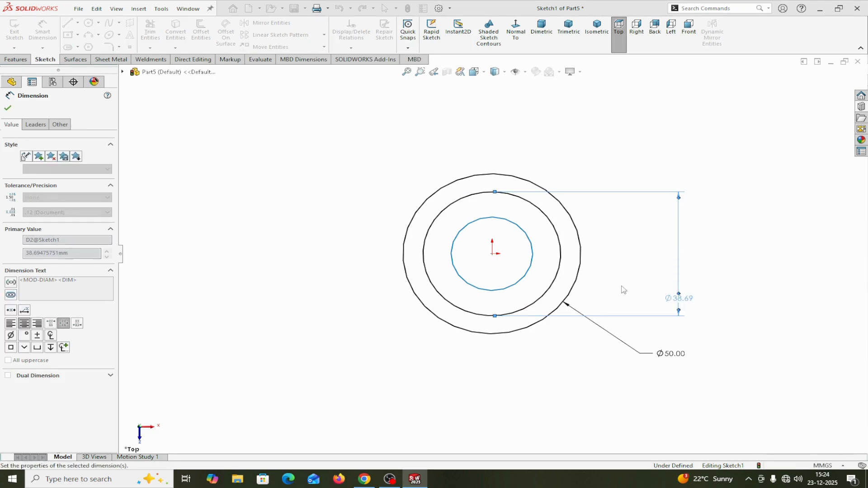
Dimension the innermost circle's diameter as 25 mm and finish dimensioning
click(518, 288)
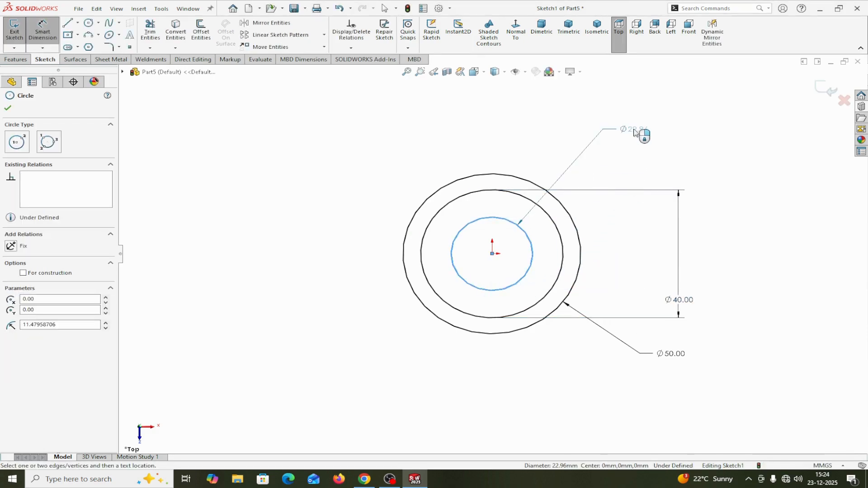
click(635, 131)
text(25)
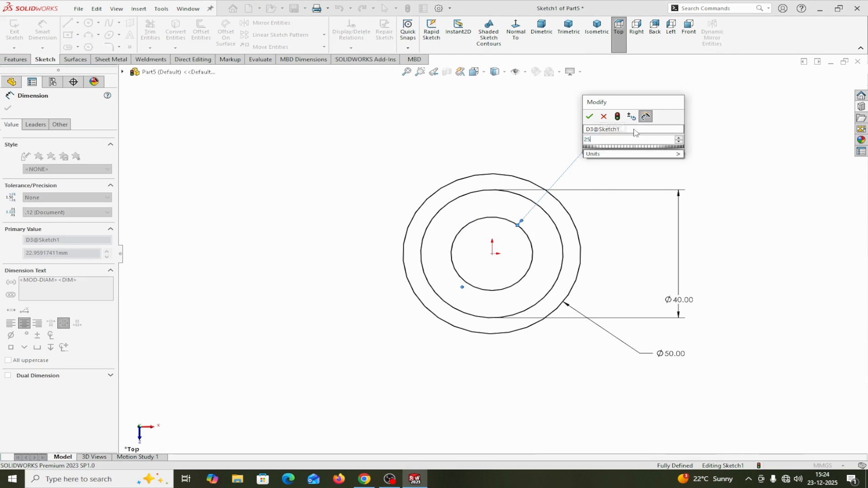
click(592, 118)
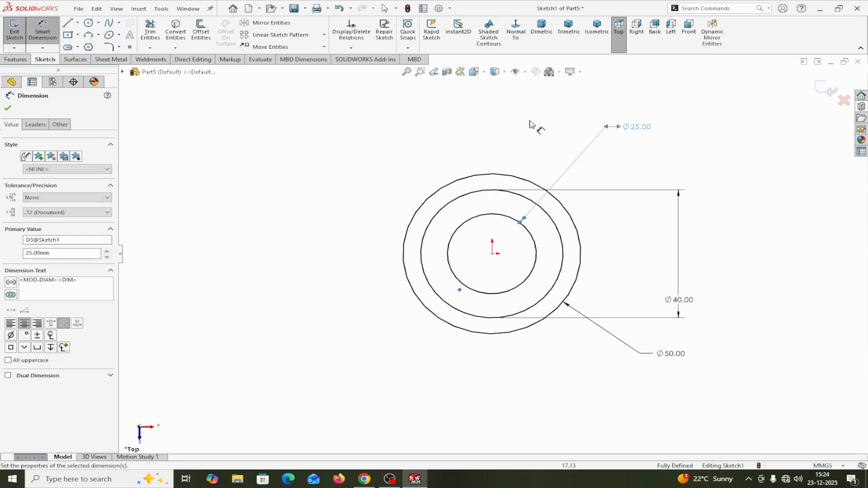
click(8, 108)
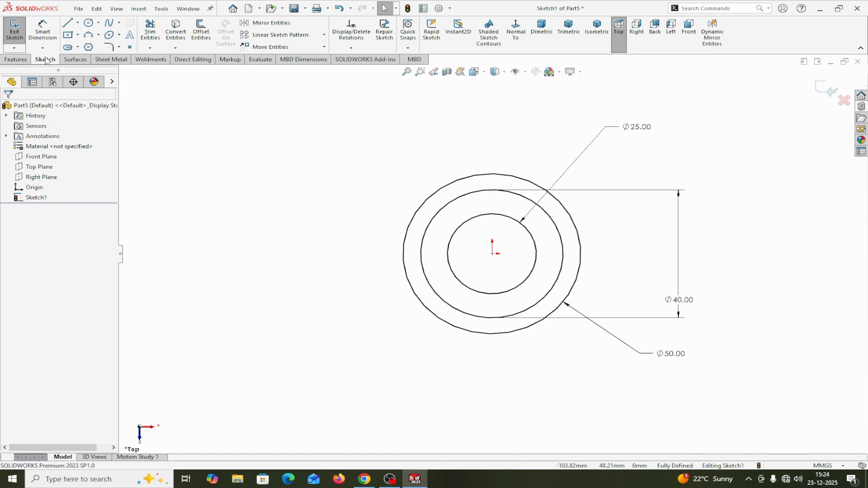
Extrude the 50 mm circle contour as a solid disc with a blind depth of 4 mm
click(12, 63)
click(16, 35)
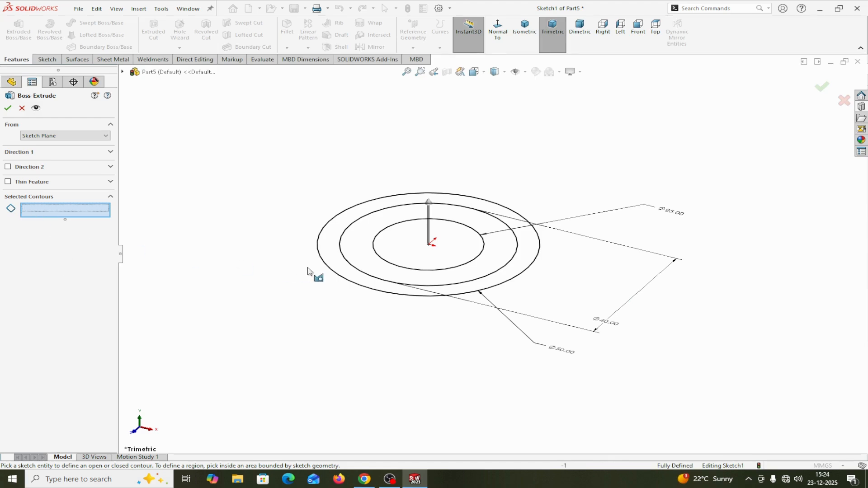
click(328, 270)
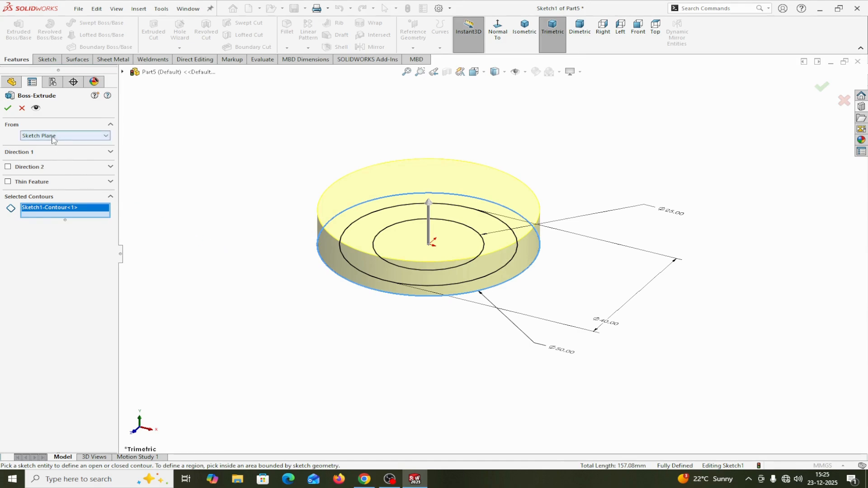
click(58, 152)
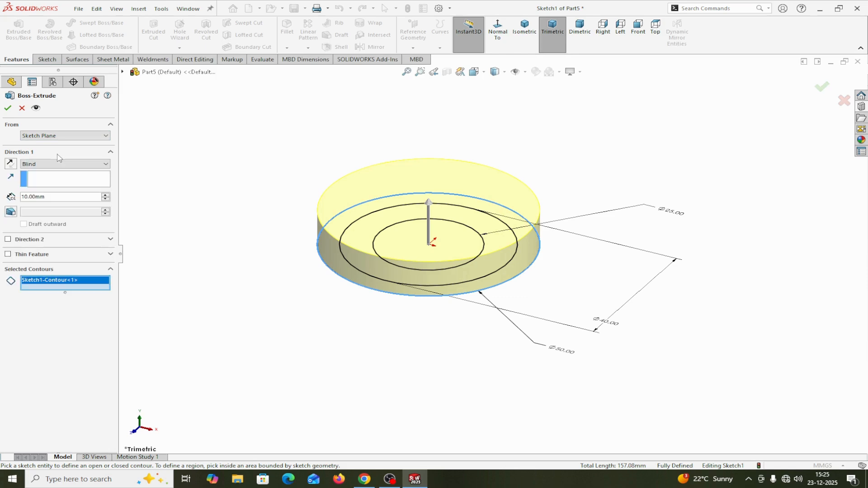
double_click(45, 197)
text(4)
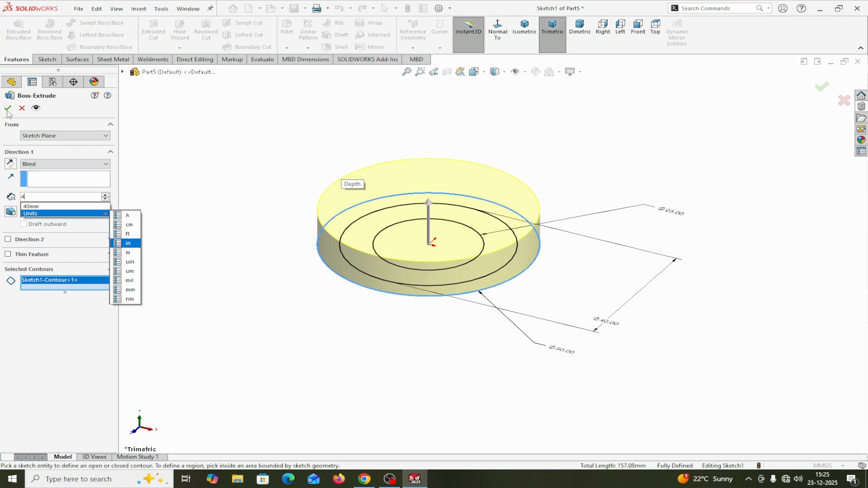
key(Return)
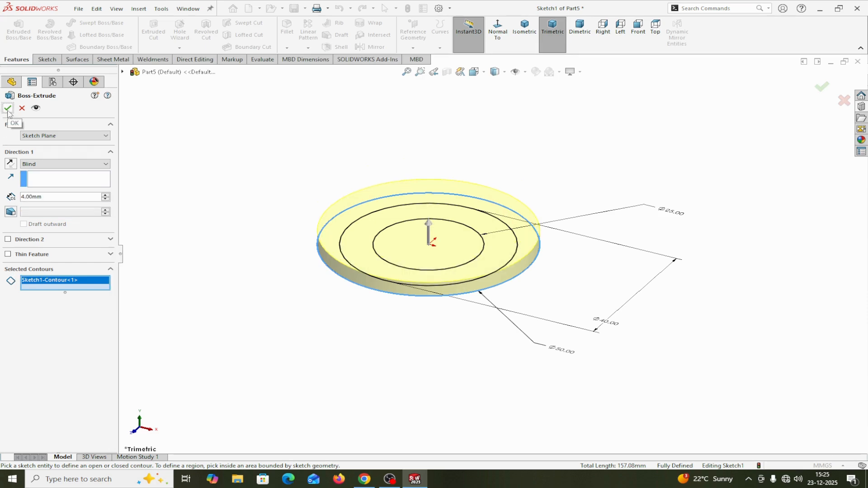
click(8, 108)
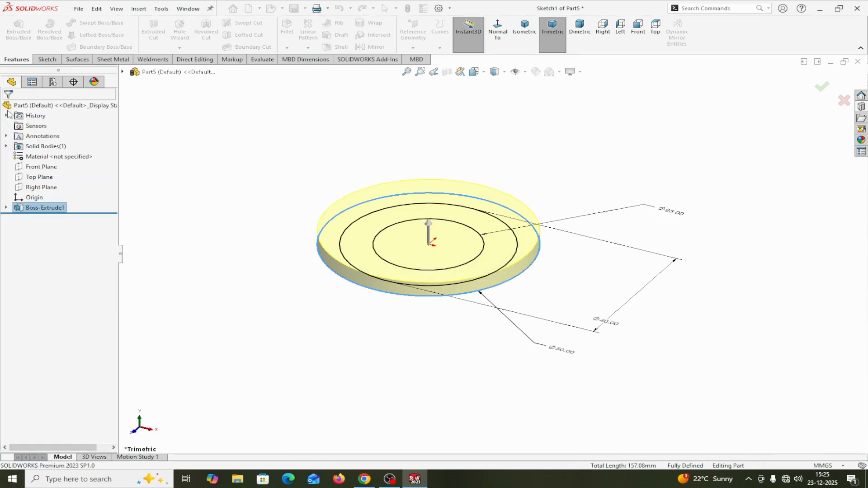
Reuse Sketch1 to extrude only its 40 mm circle contour 4 mm upward, starting from the disc's top face
click(6, 208)
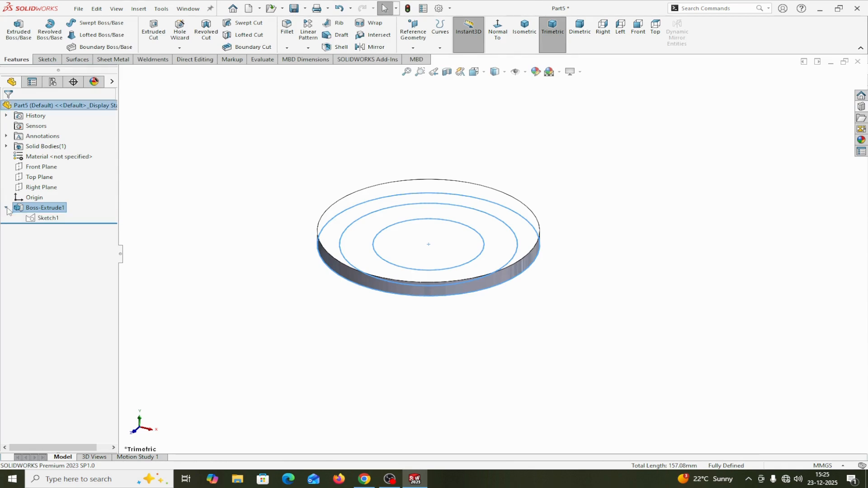
click(48, 218)
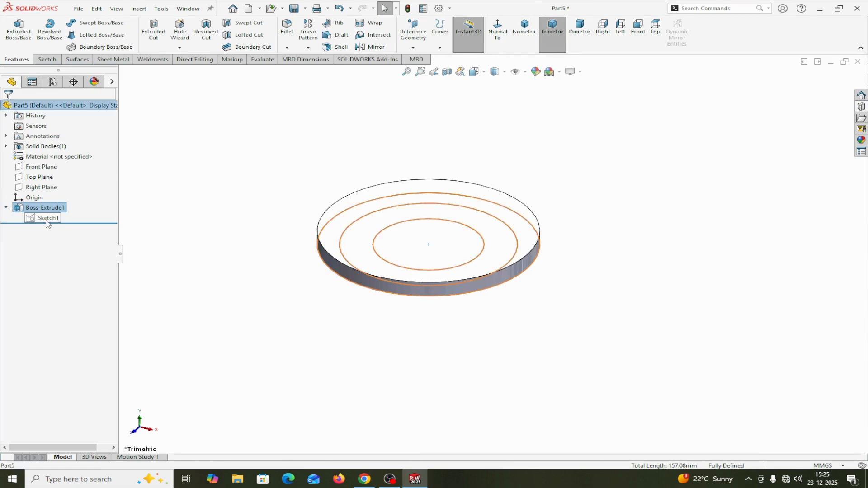
click(19, 32)
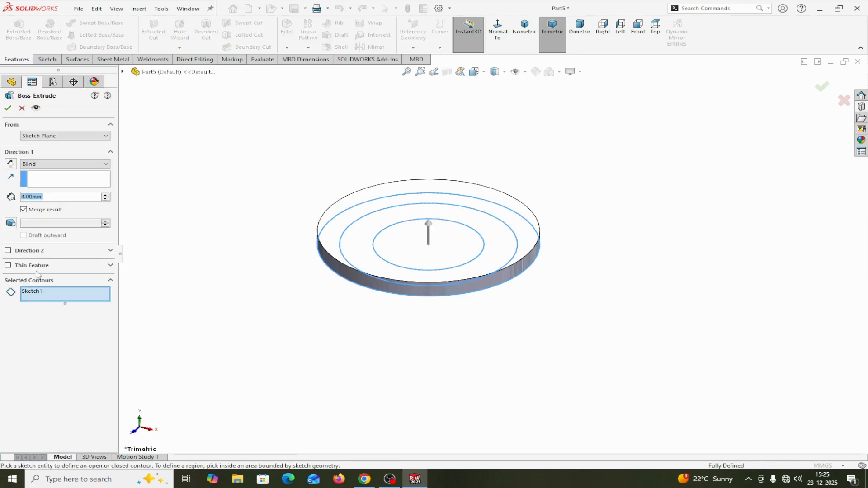
right_click(40, 297)
click(57, 296)
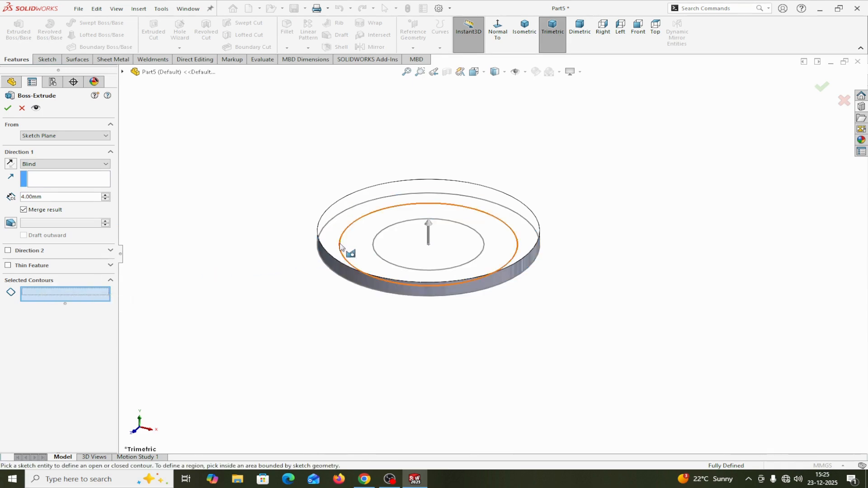
click(341, 246)
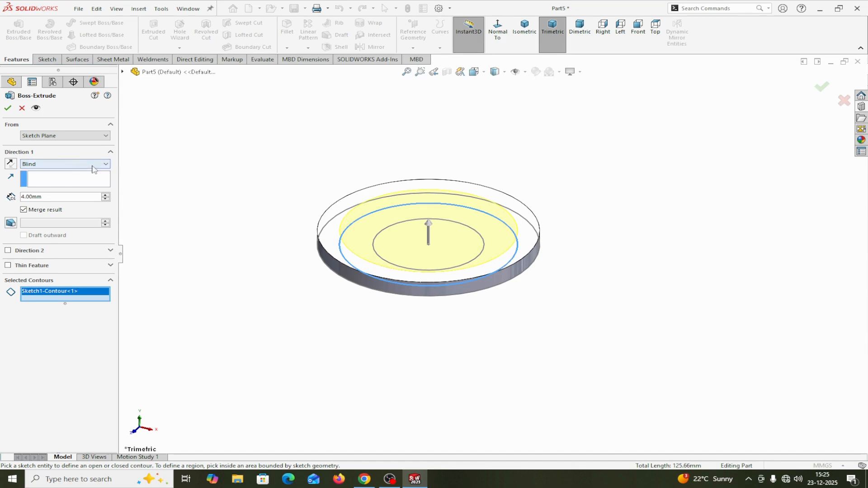
click(51, 137)
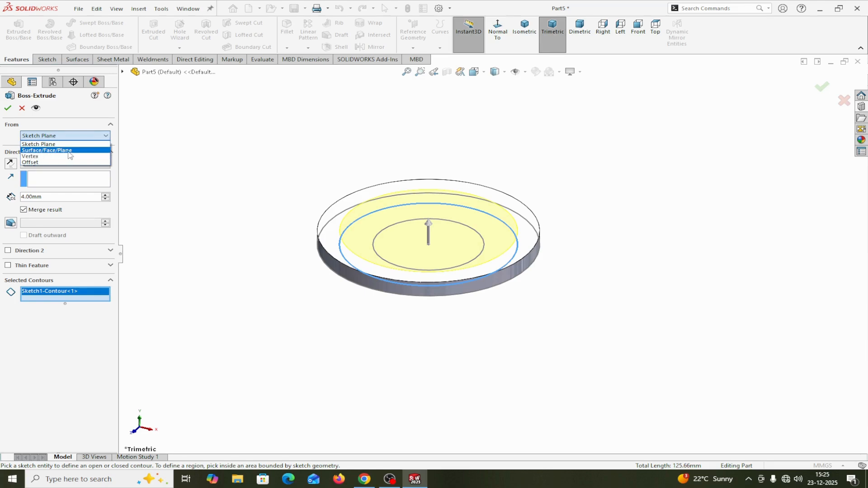
click(70, 151)
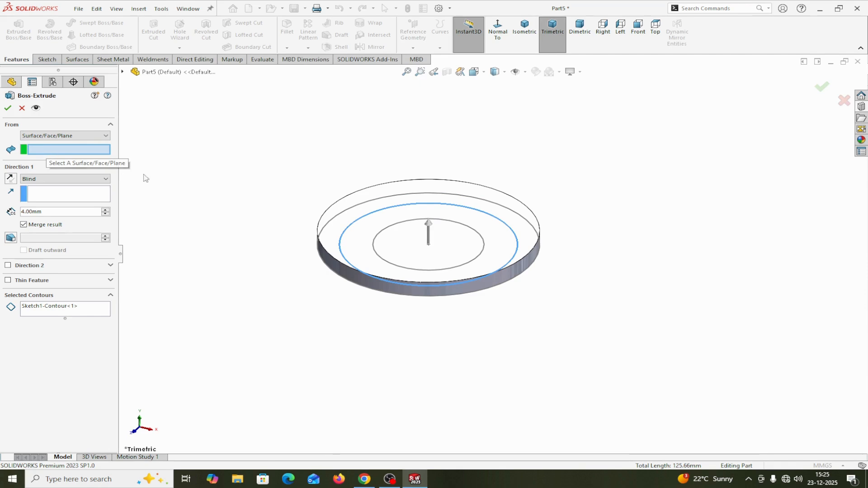
click(329, 234)
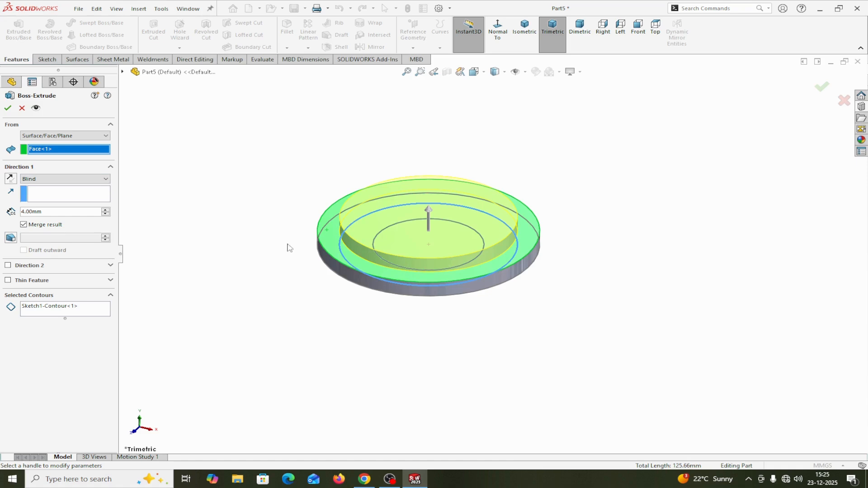
middle_drag(300, 278, 312, 254)
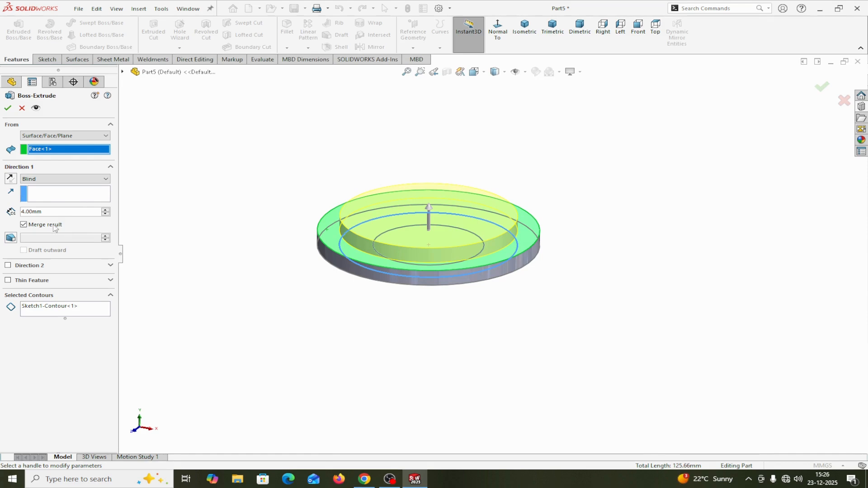
click(7, 107)
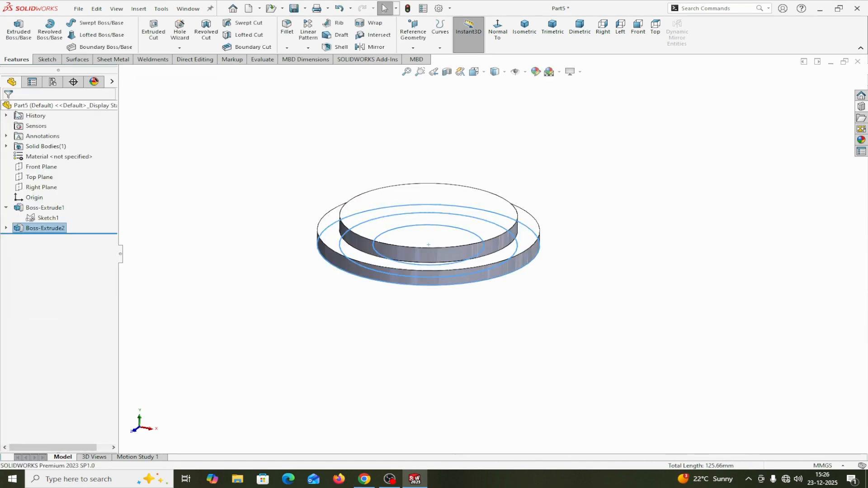
Reuse Sketch1 to extrude only its innermost 25 mm circle contour 2 mm upward, starting from the middle disc's top face
click(42, 221)
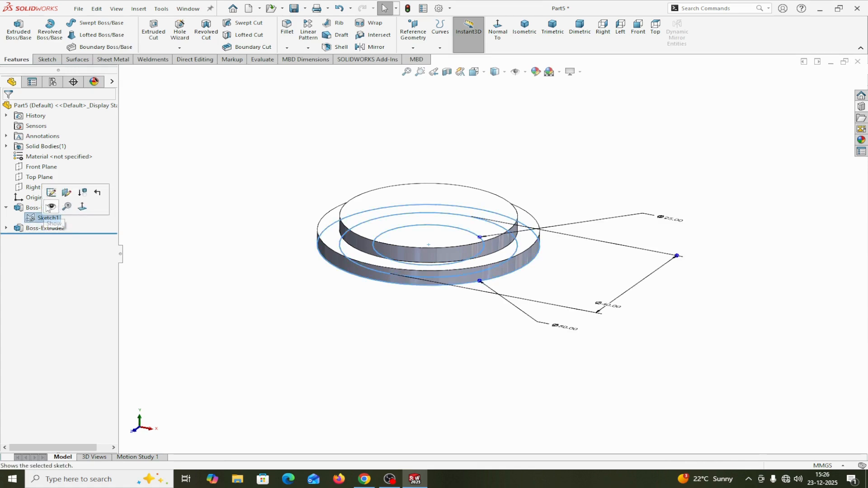
click(19, 29)
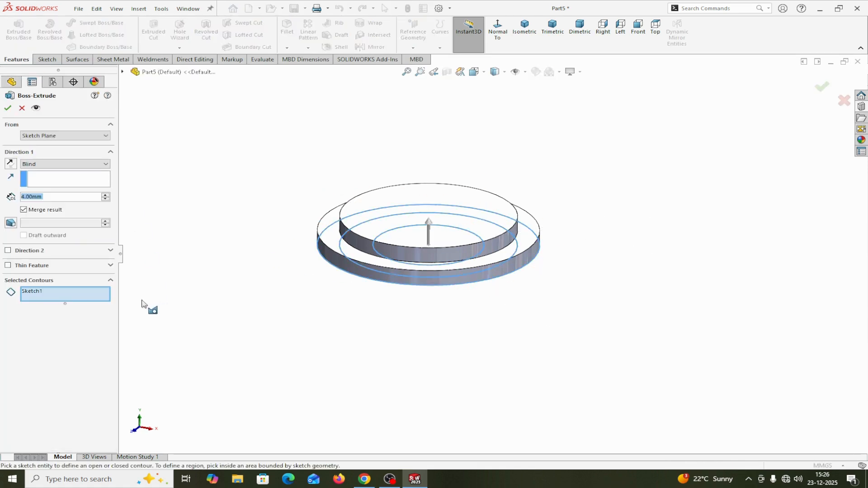
right_click(49, 293)
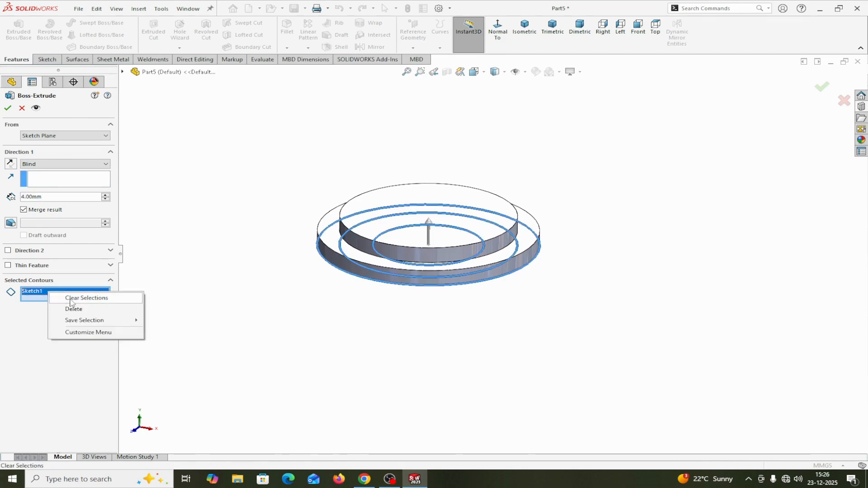
click(68, 309)
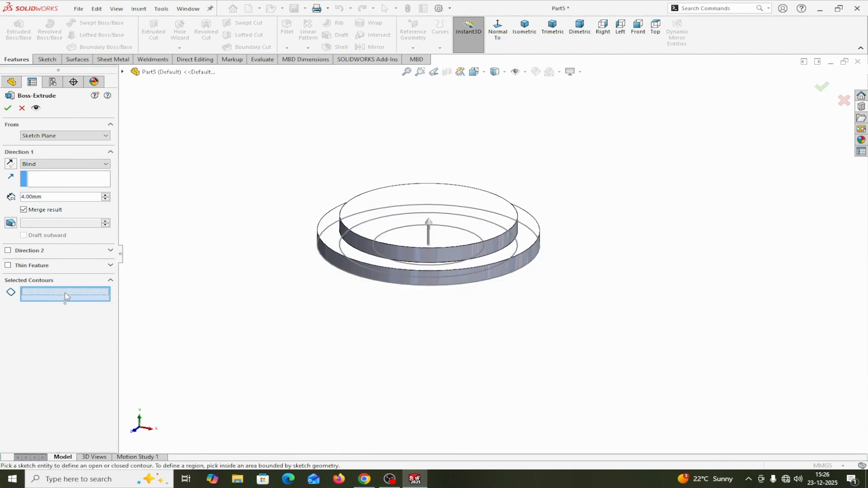
click(398, 237)
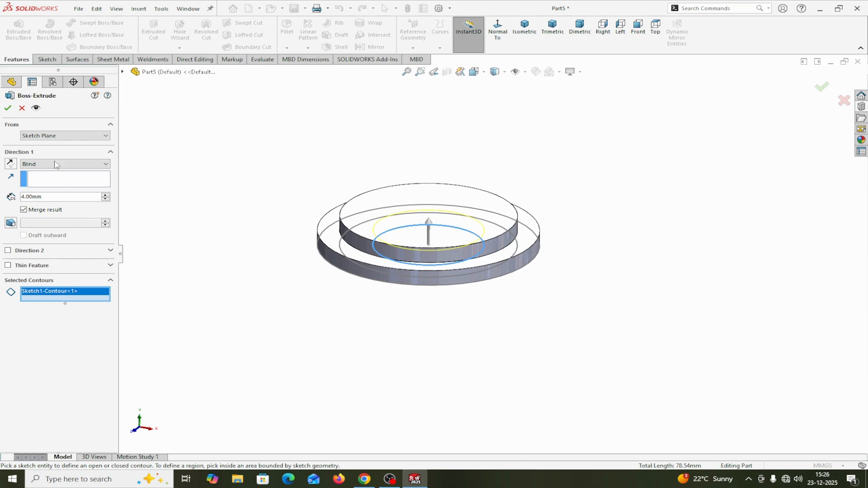
click(54, 136)
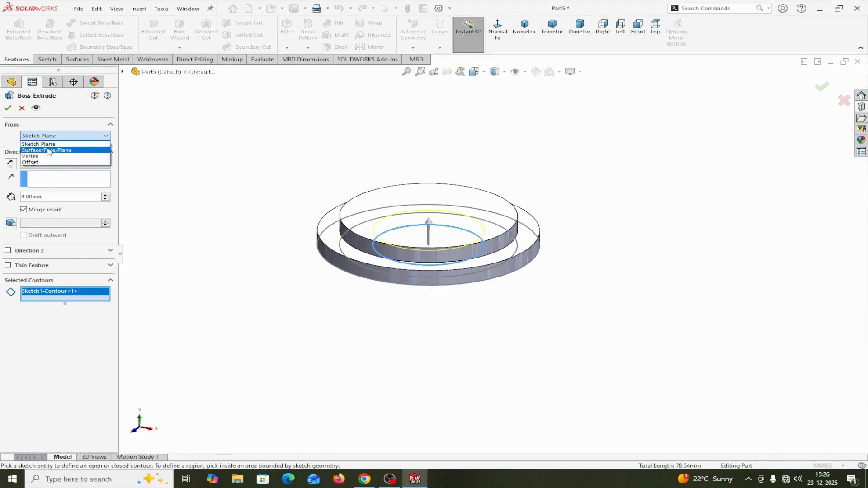
click(49, 151)
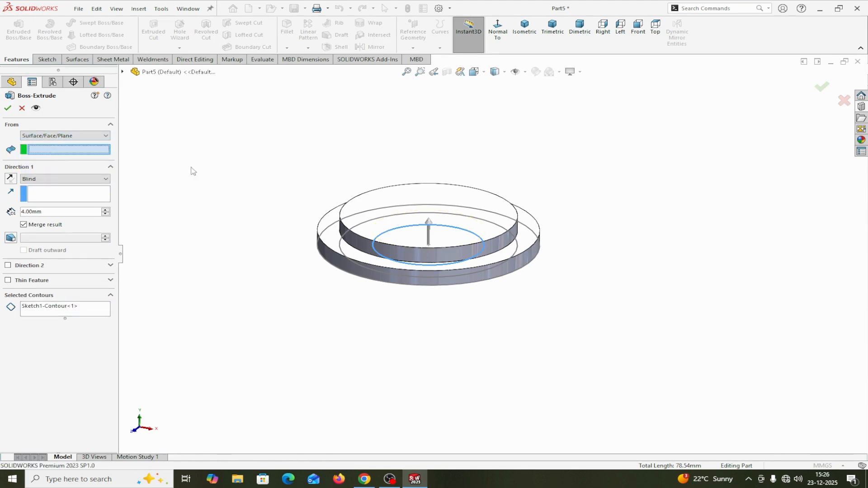
click(386, 194)
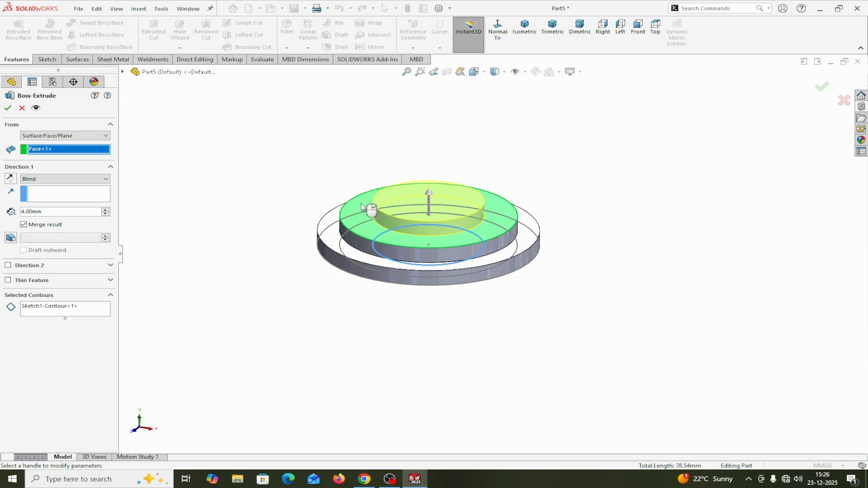
drag(54, 211, 2, 216)
text(2)
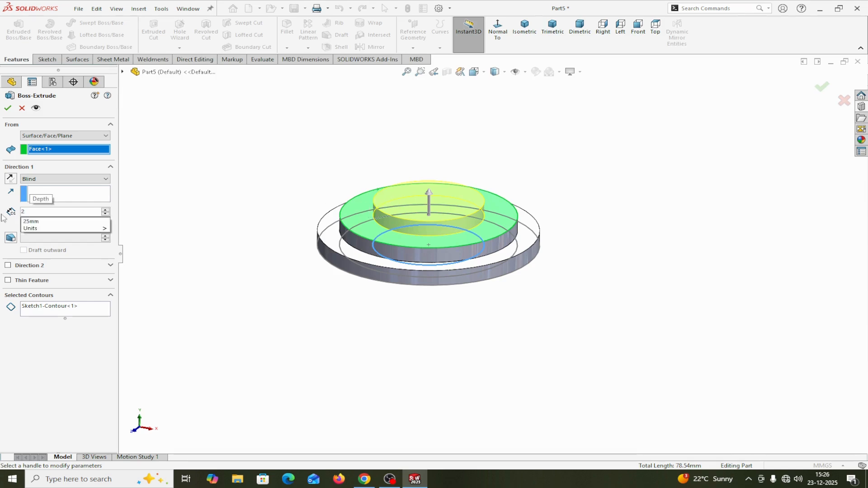
click(188, 236)
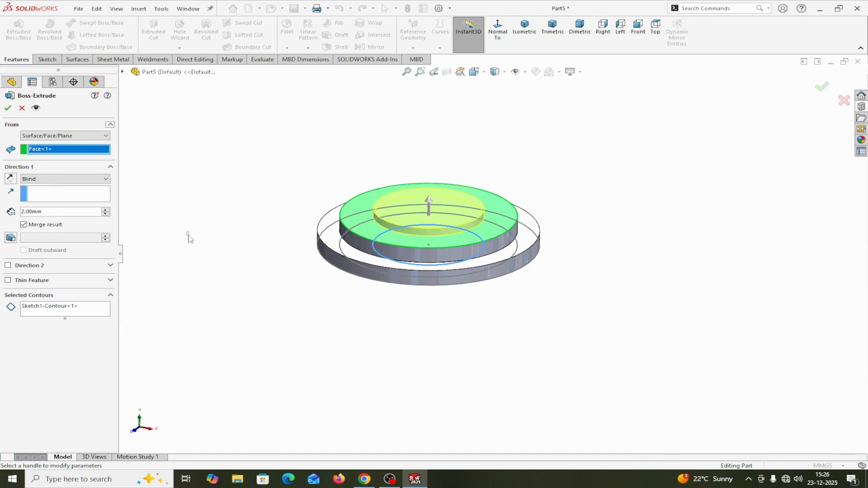
click(10, 109)
click(379, 373)
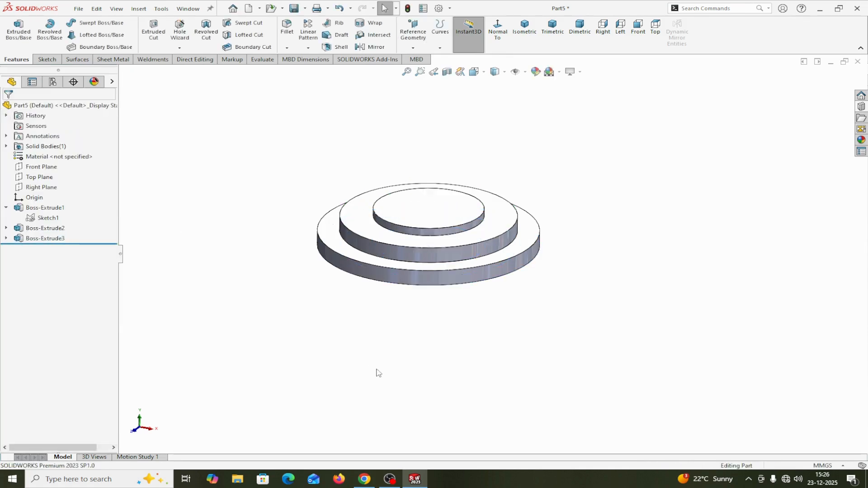
Fillet the edge where the 40 mm disc meets the base disc with a 1.5 mm radius
middle_drag(379, 373, 382, 390)
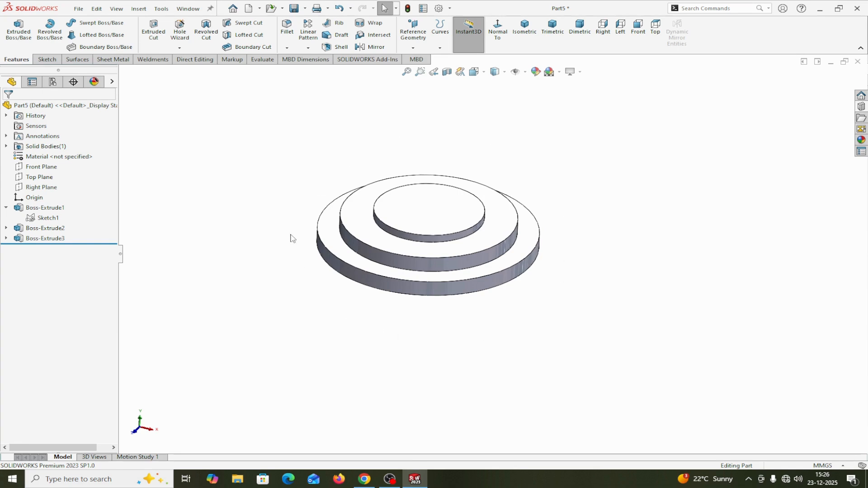
click(288, 28)
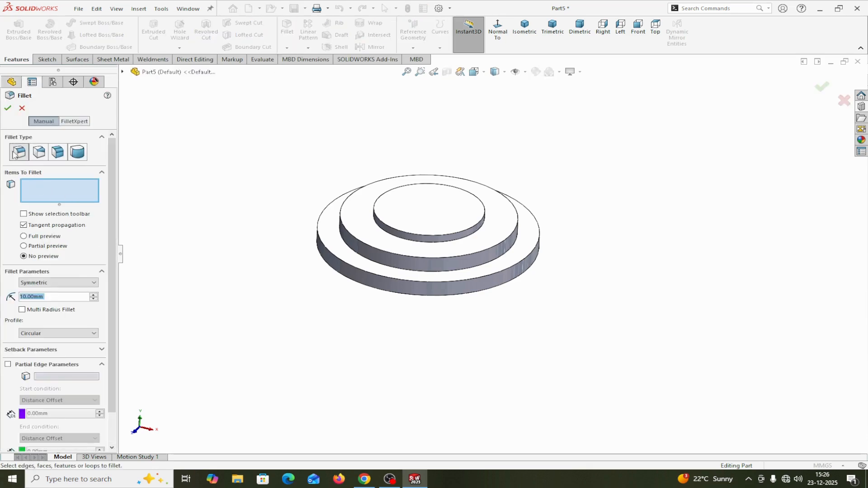
click(45, 192)
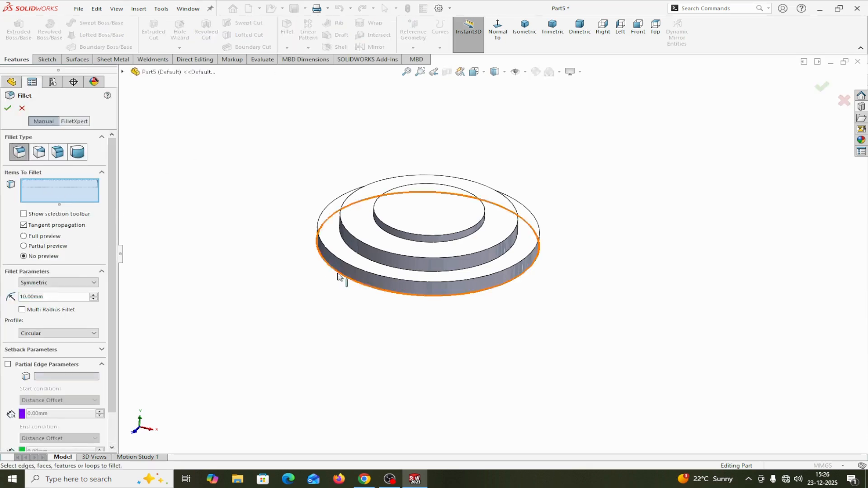
click(370, 262)
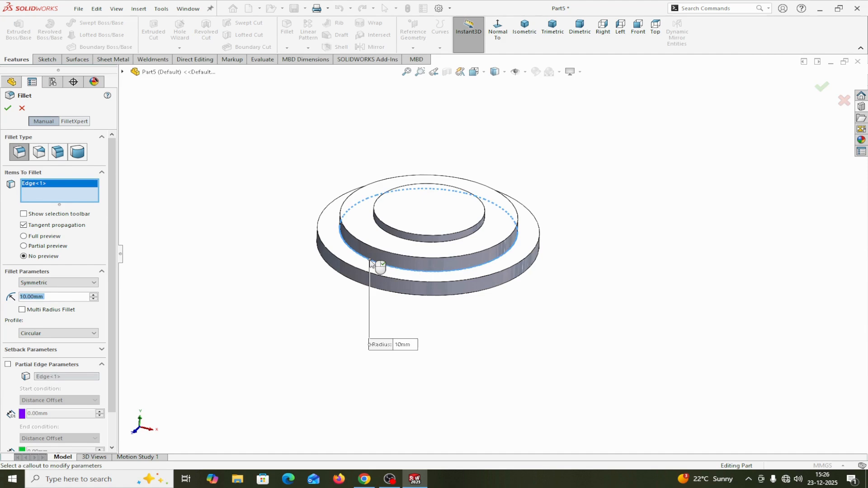
text(1)
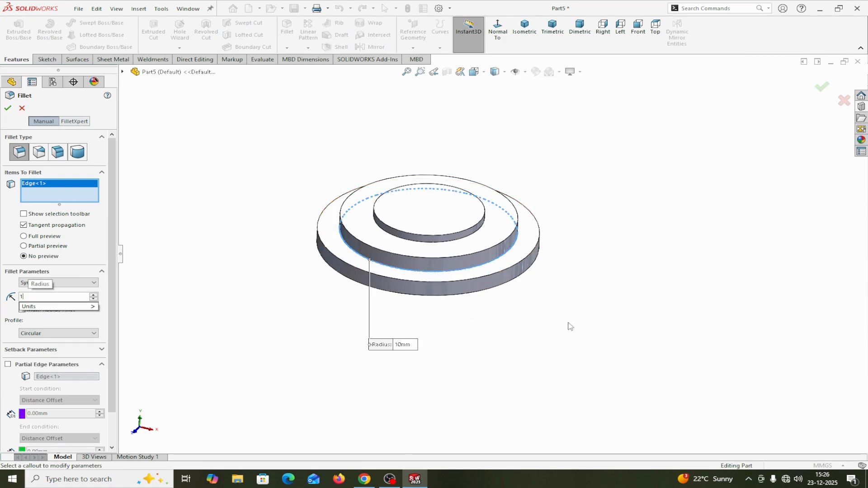
text(.50mm)
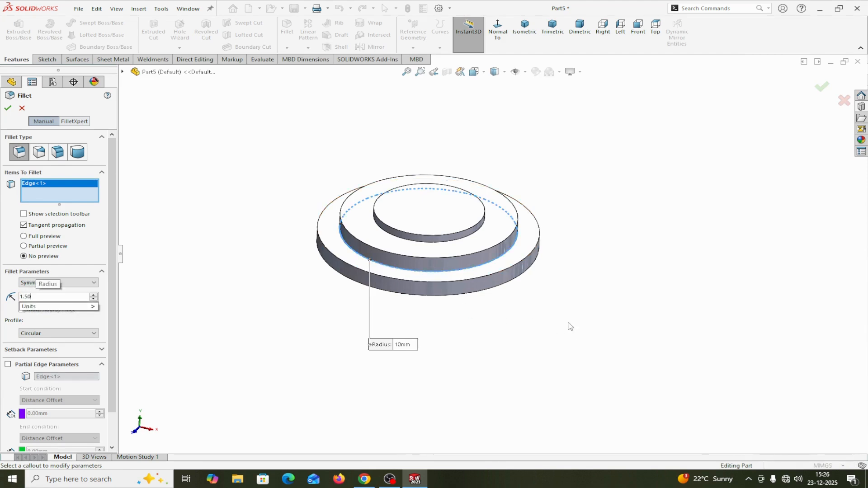
click(9, 108)
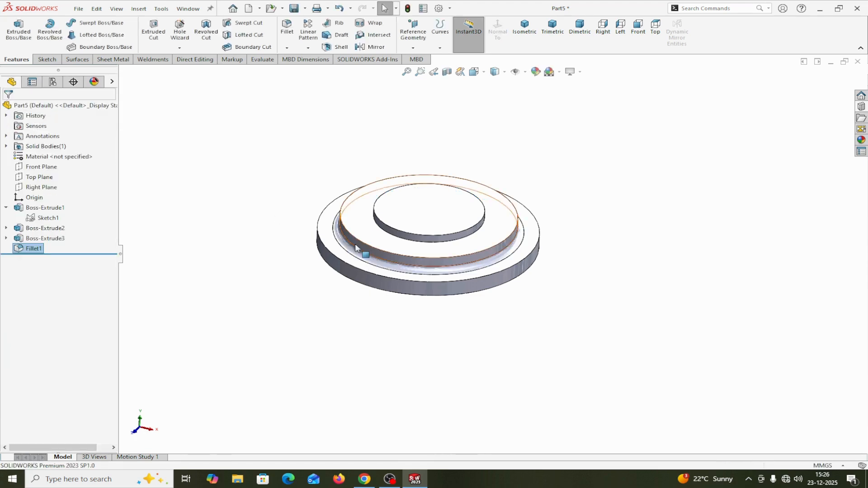
Fillet the top outer edge of the 40 mm disc with a 1.5 mm radius
click(292, 28)
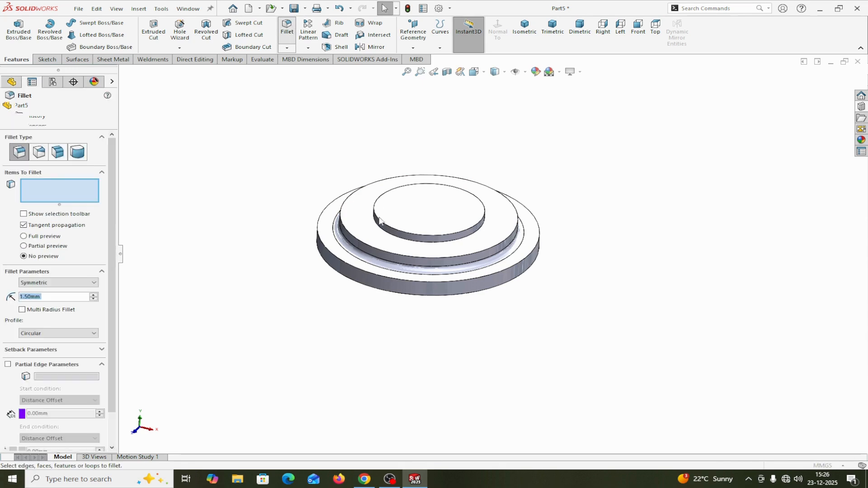
click(357, 247)
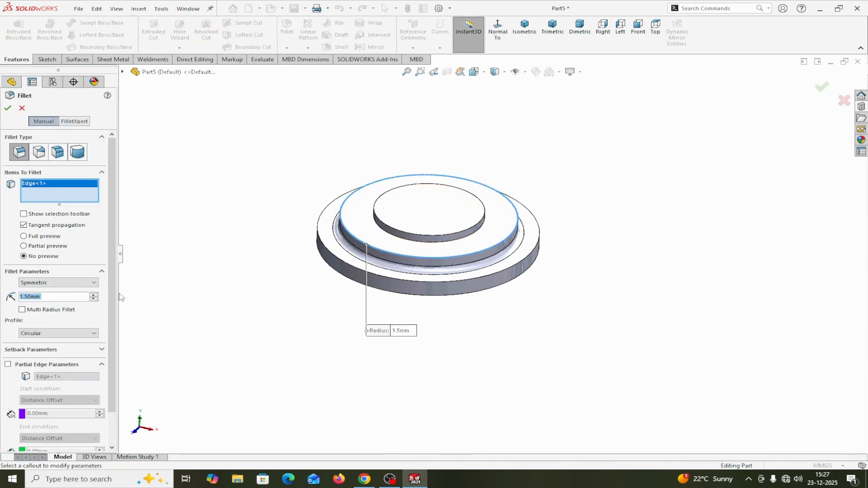
click(8, 108)
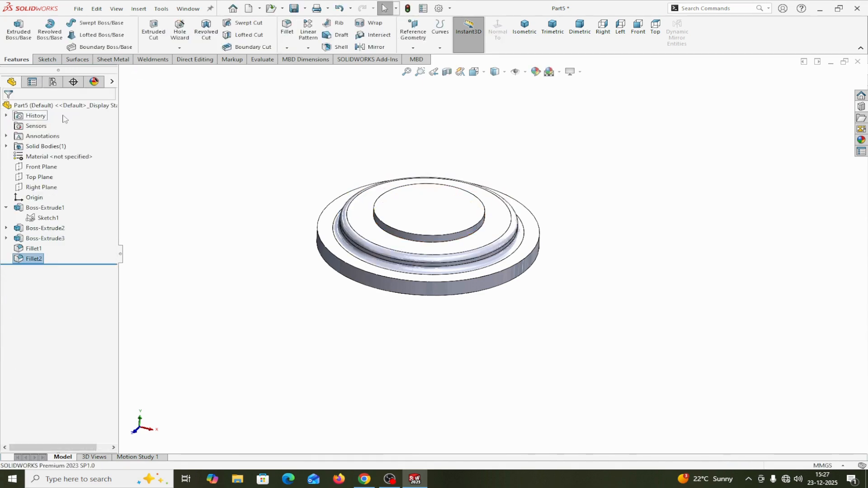
Fillet the edge where the 25 mm disc meets the middle disc with a 0.75 mm radius
click(292, 32)
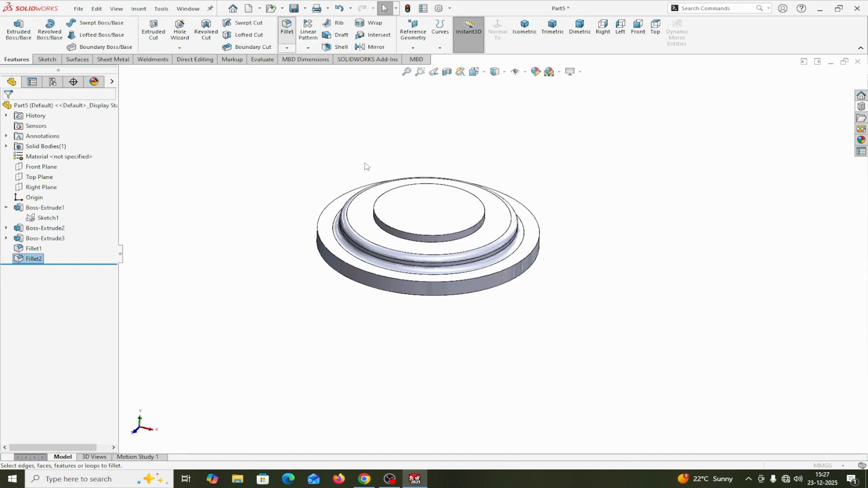
click(388, 236)
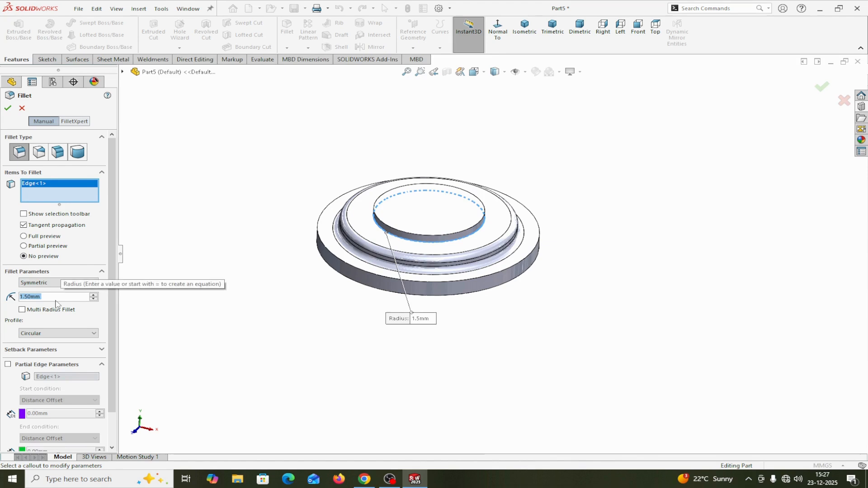
key(BackSpace)
text(.75)
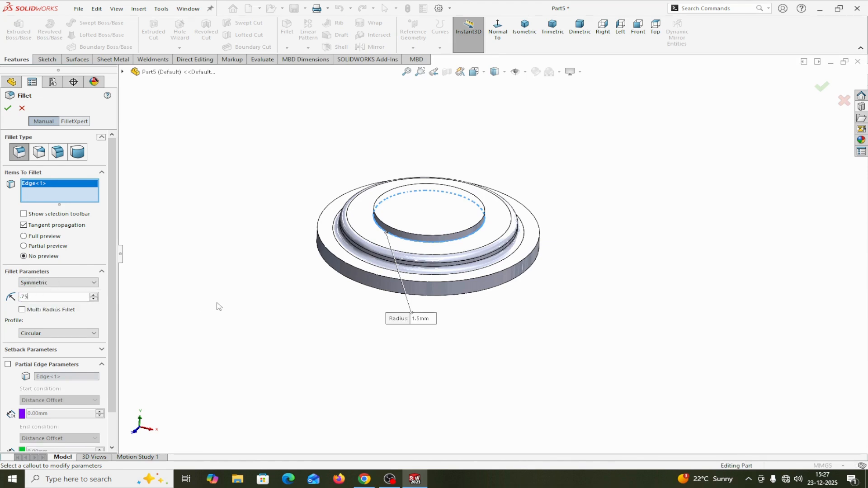
key(Return)
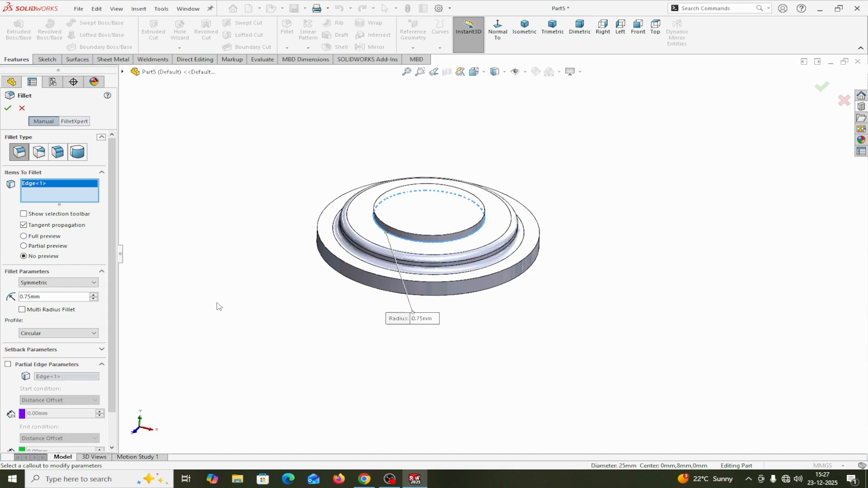
click(7, 108)
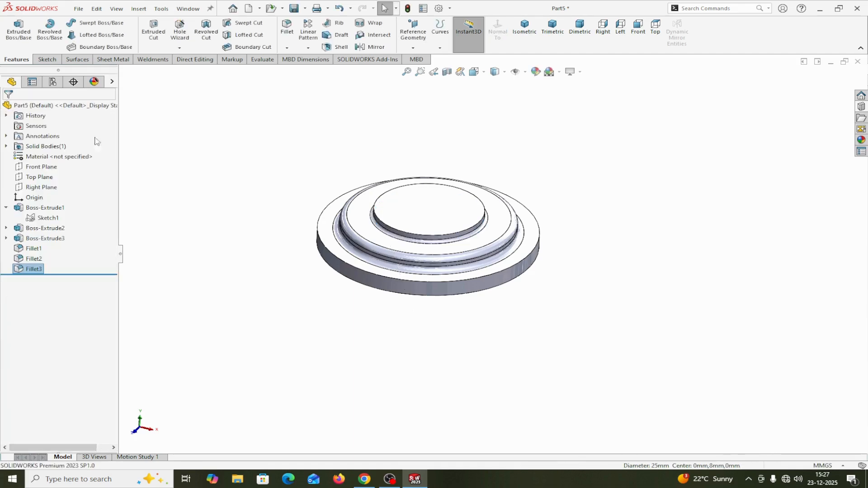
Fillet the top outer edge of the 25 mm disc with a 0.75 mm radius
scroll(323, 208, down, 3)
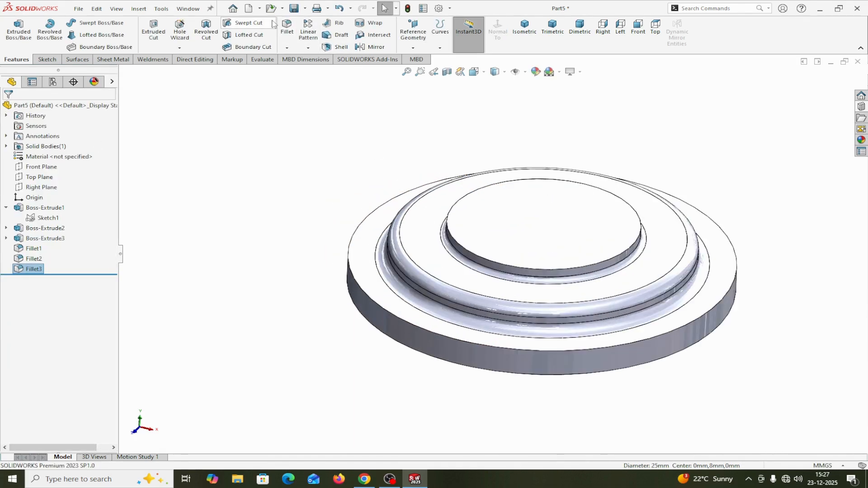
click(286, 26)
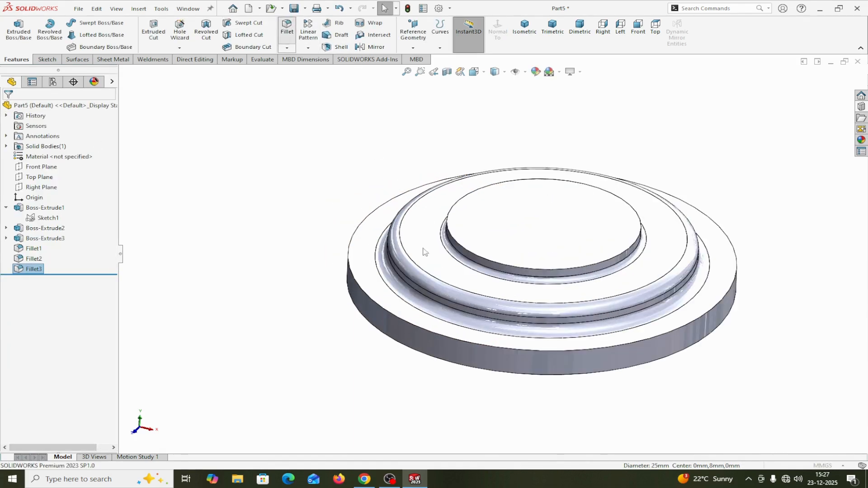
click(470, 254)
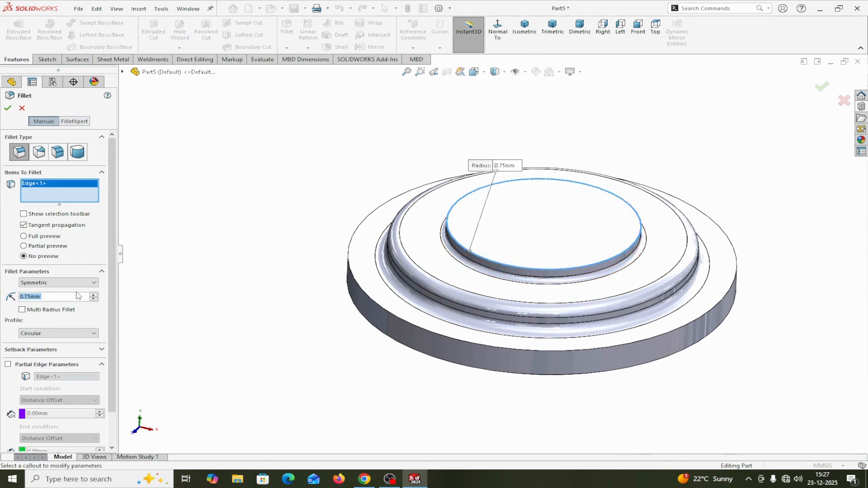
click(10, 109)
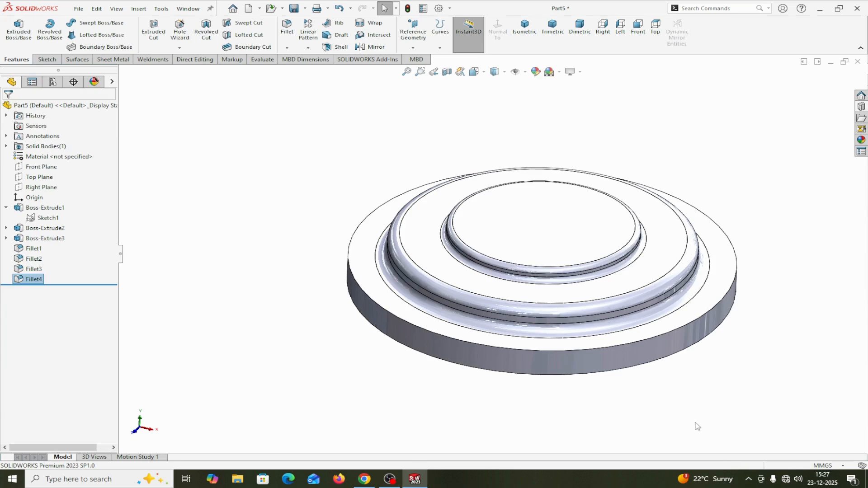
Create a forming tool with the base disc's upper ring face as the stopping face and the 25 mm disc's top face as the face to remove
scroll(710, 414, up, 2)
scroll(659, 310, down, 3)
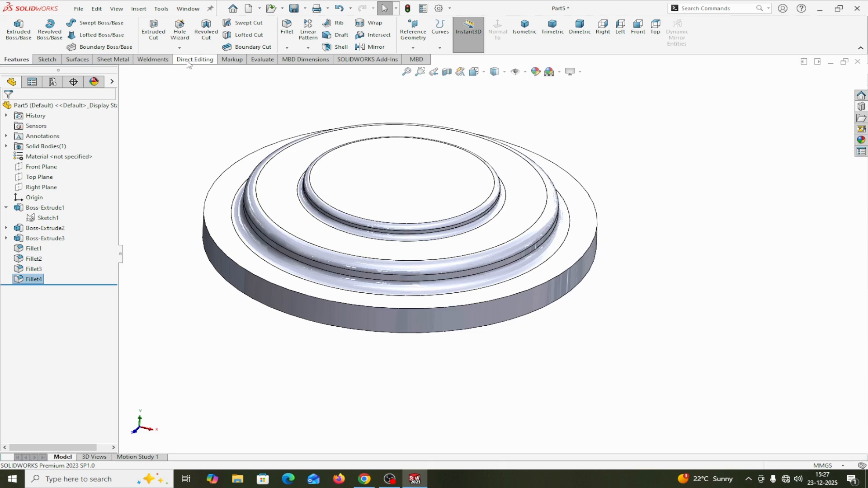
click(104, 61)
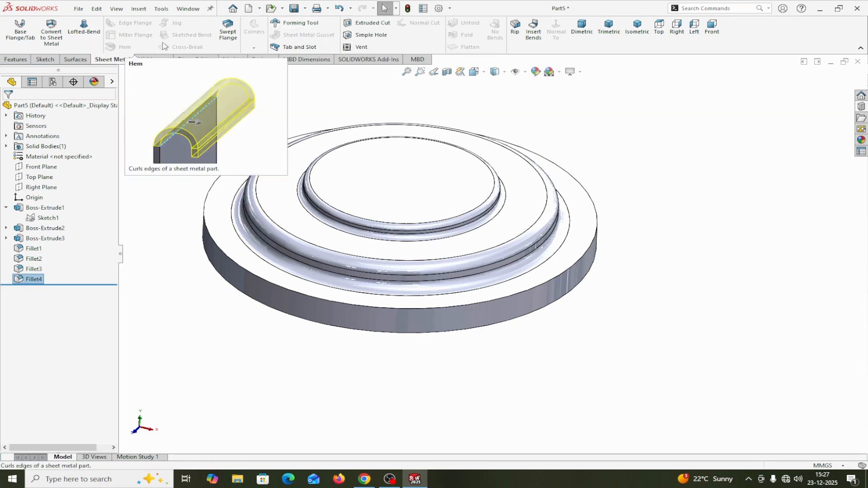
click(301, 30)
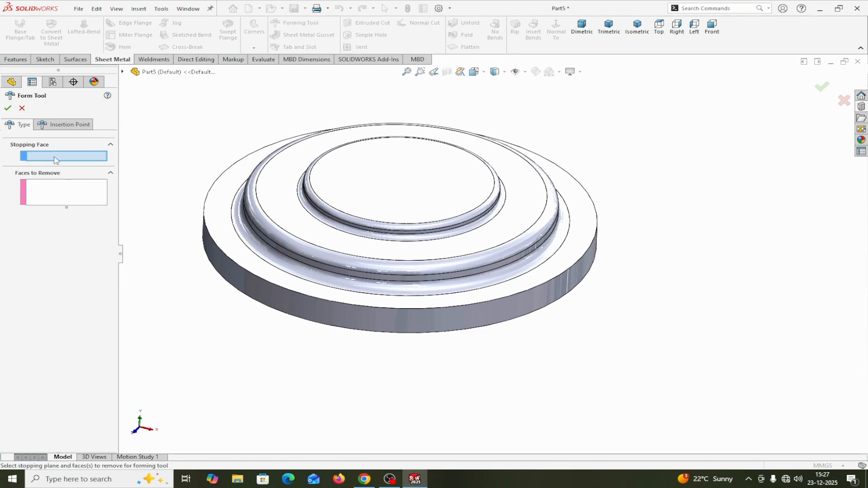
click(222, 226)
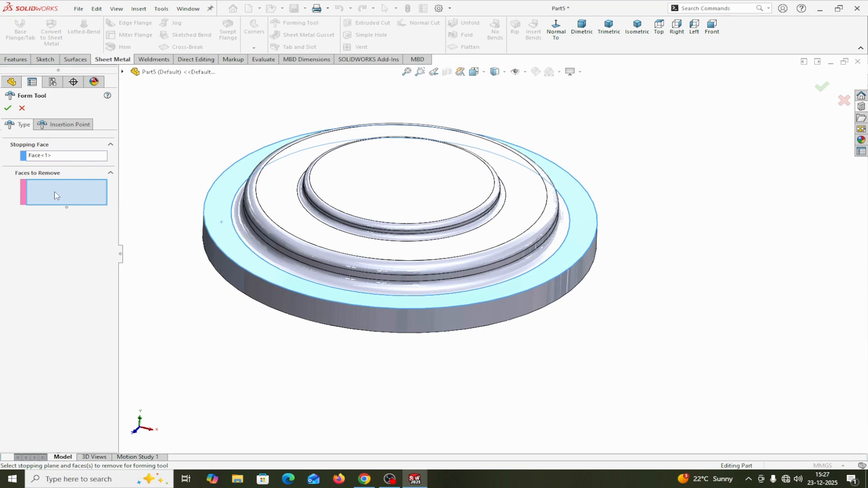
click(391, 184)
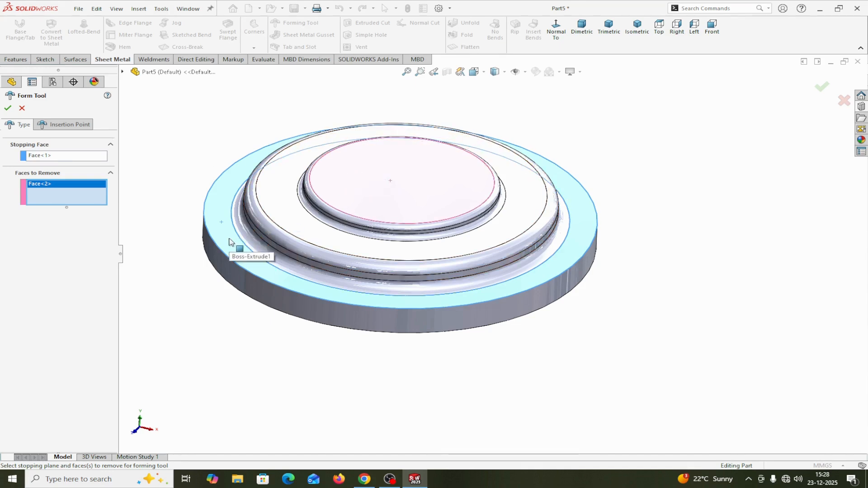
click(7, 109)
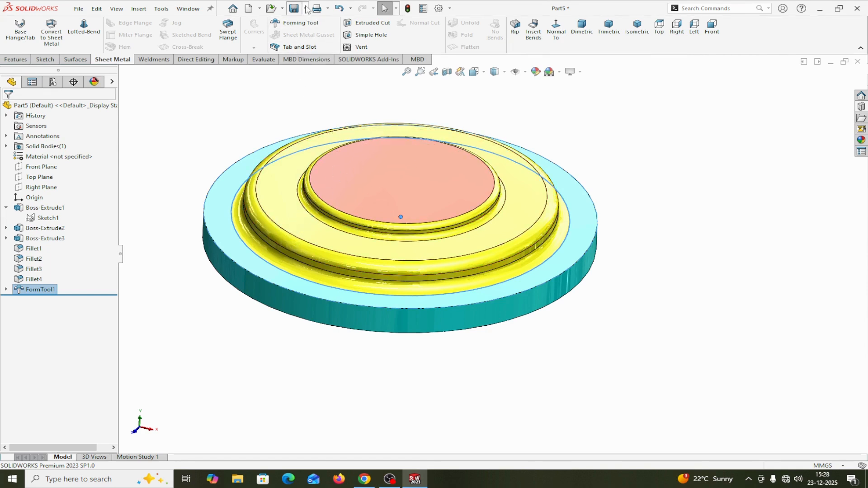
Save the part as a Form Tool (*.sldftp) named EMBOSS 1 in the design library's forming tools > embosses folder
click(305, 8)
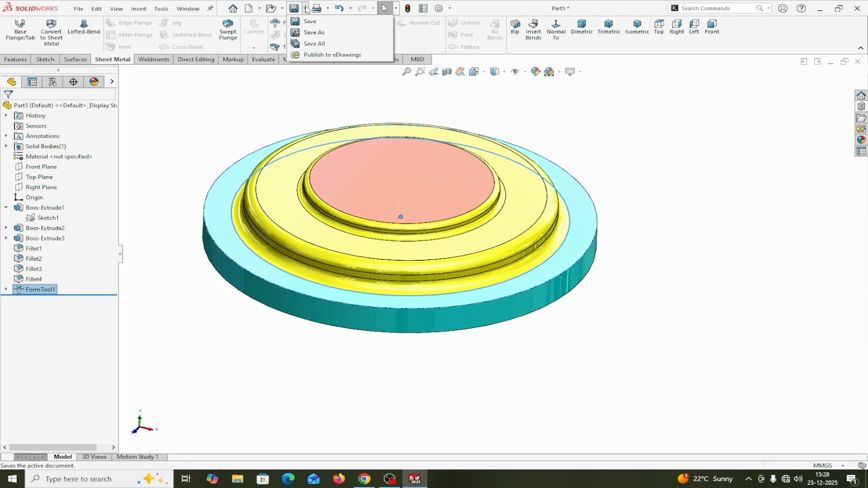
click(316, 33)
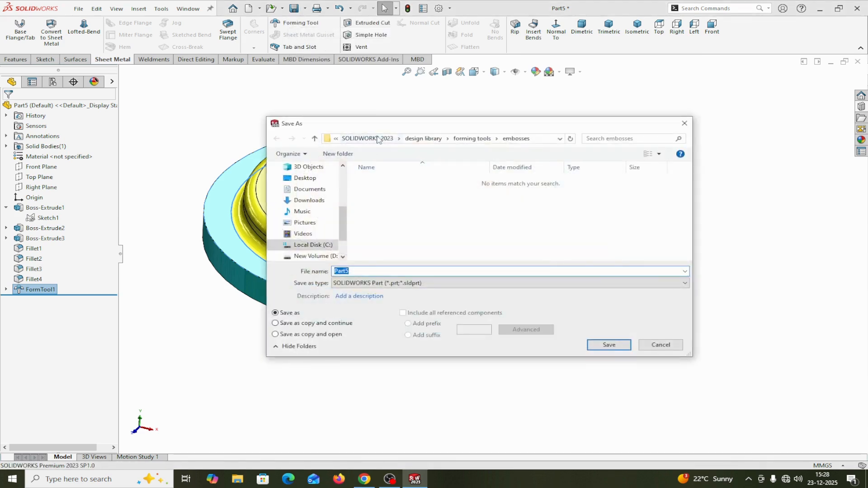
click(417, 138)
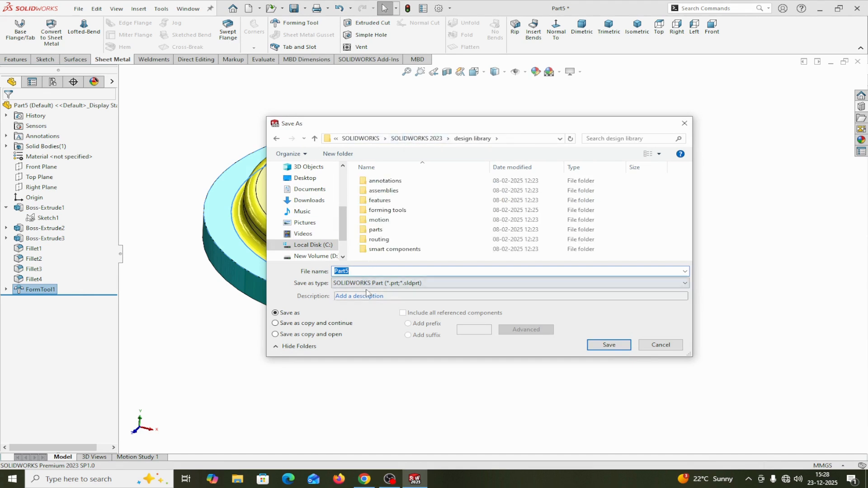
click(510, 285)
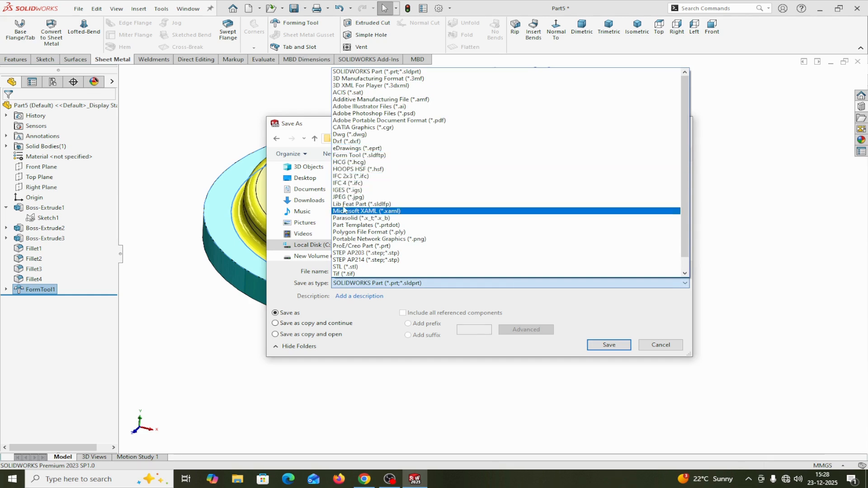
click(345, 156)
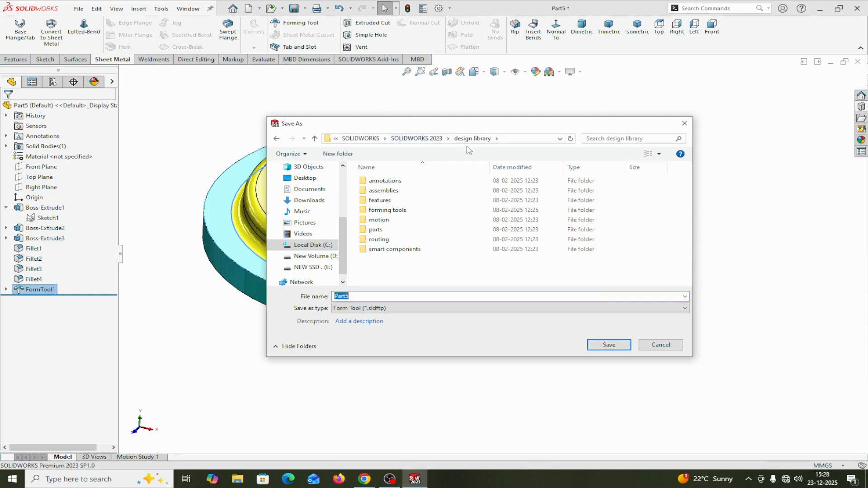
double_click(378, 212)
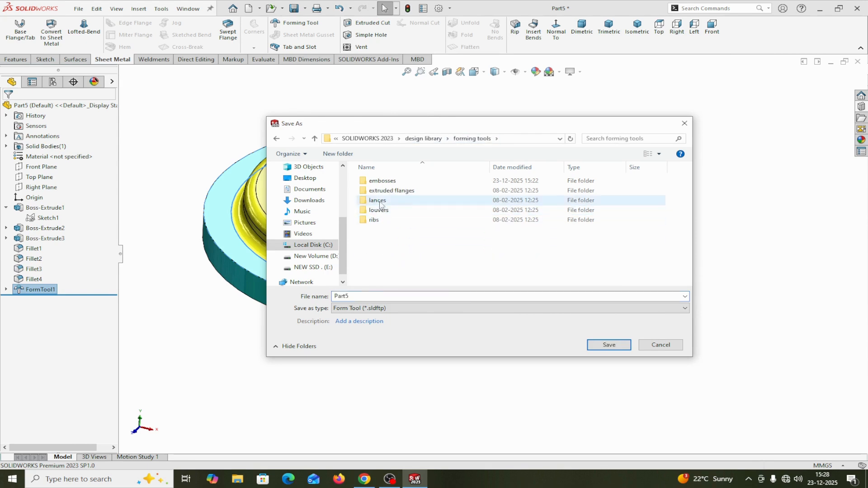
double_click(379, 181)
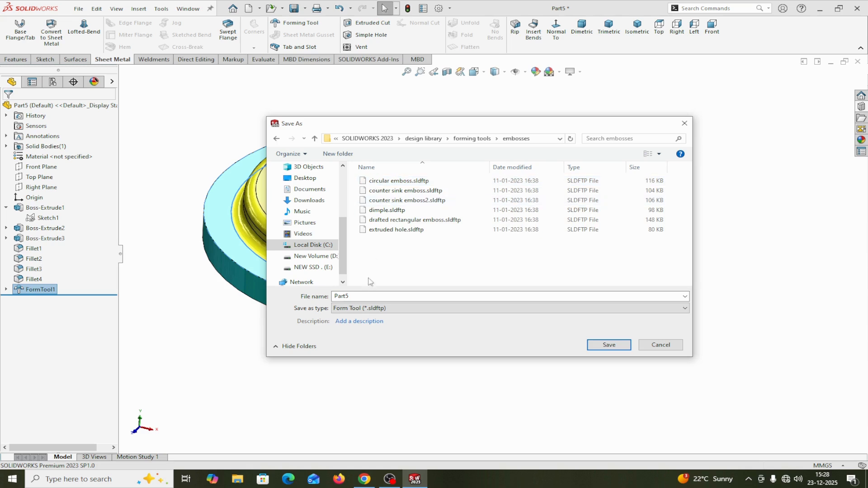
drag(367, 297, 319, 298)
text(E)
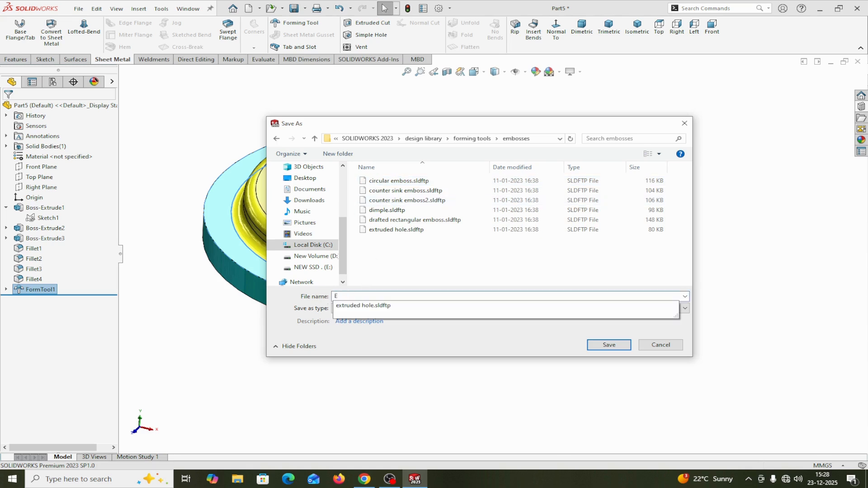
text(MBOSS 1)
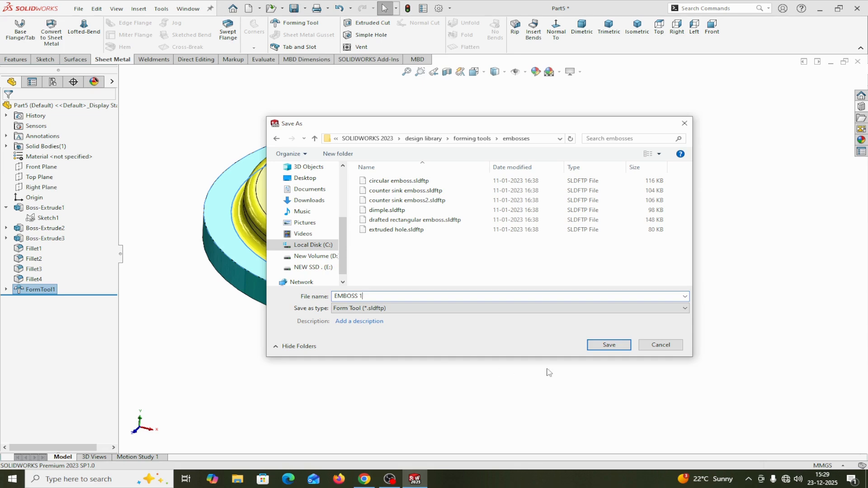
click(608, 346)
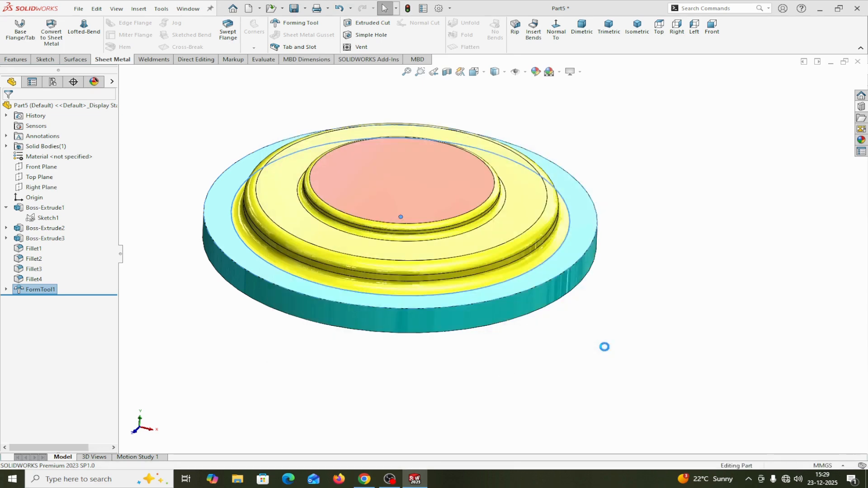
click(636, 304)
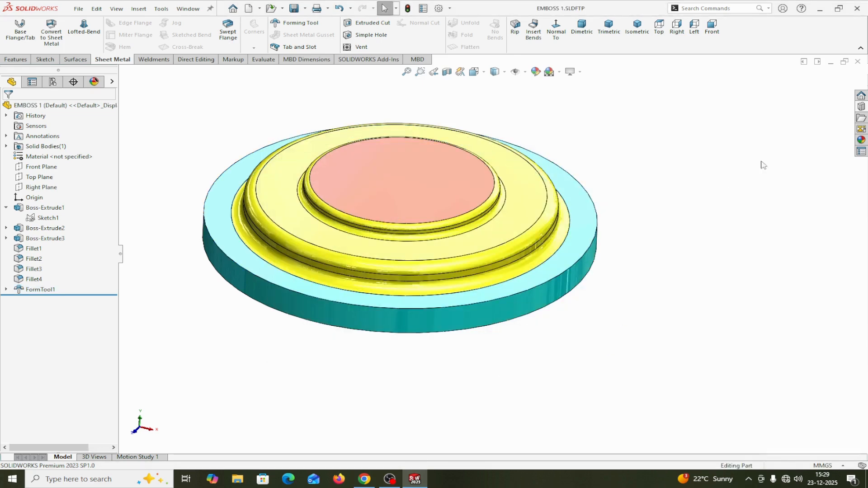
Close the forming tool file and create a new part document
click(861, 107)
click(858, 61)
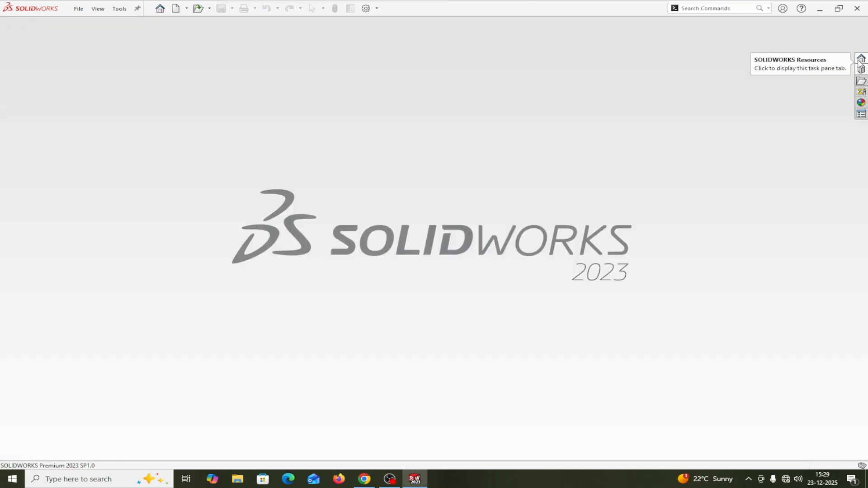
click(79, 9)
mouse_move(98, 8)
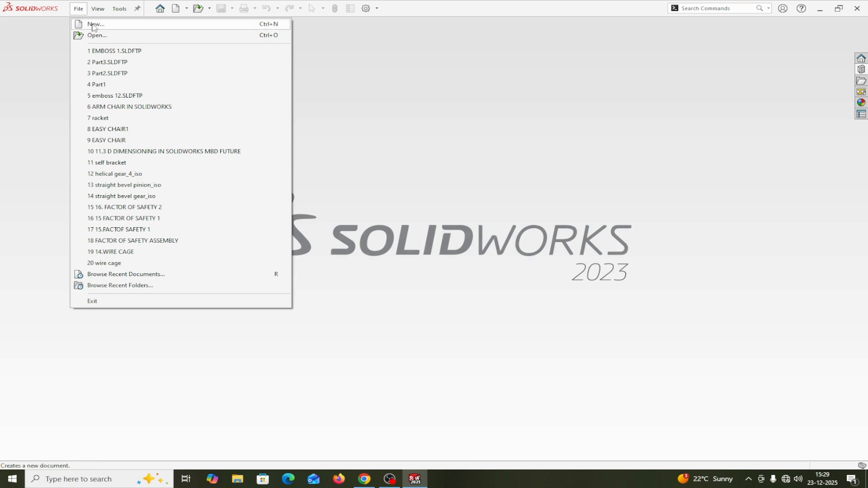
click(93, 24)
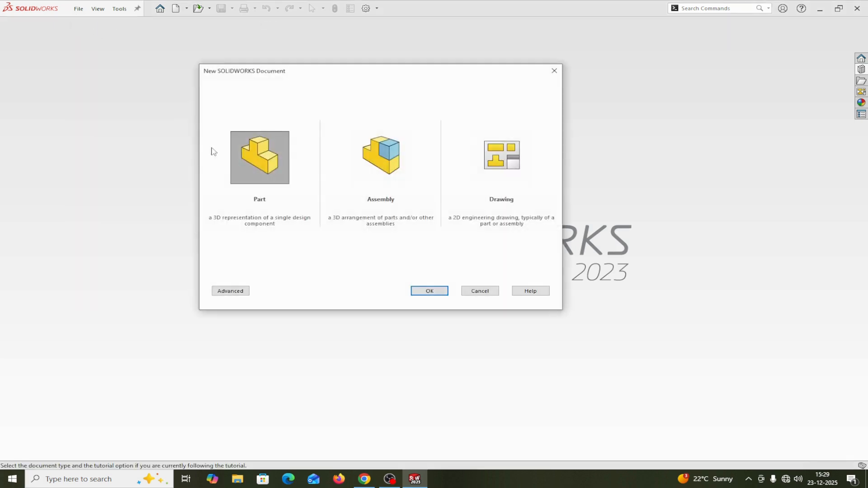
click(429, 291)
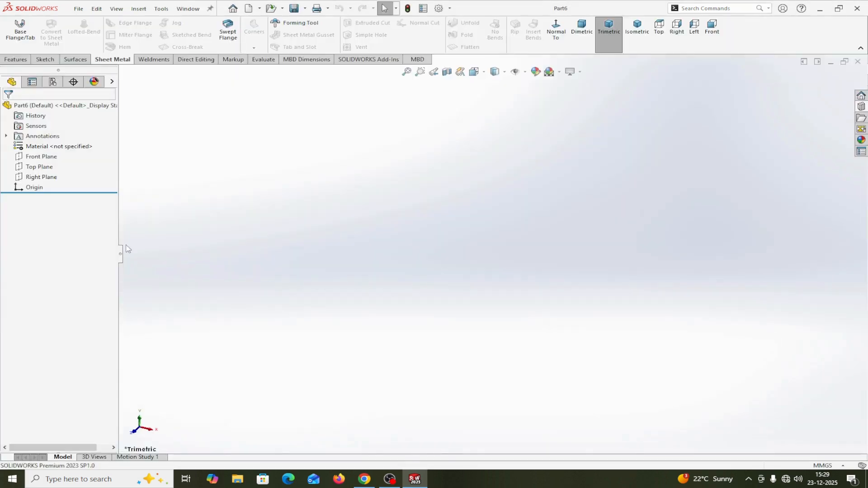
Sketch an origin-centred circle about 143 mm in diameter on the Top Plane, and change the scene to a plain white background
click(42, 168)
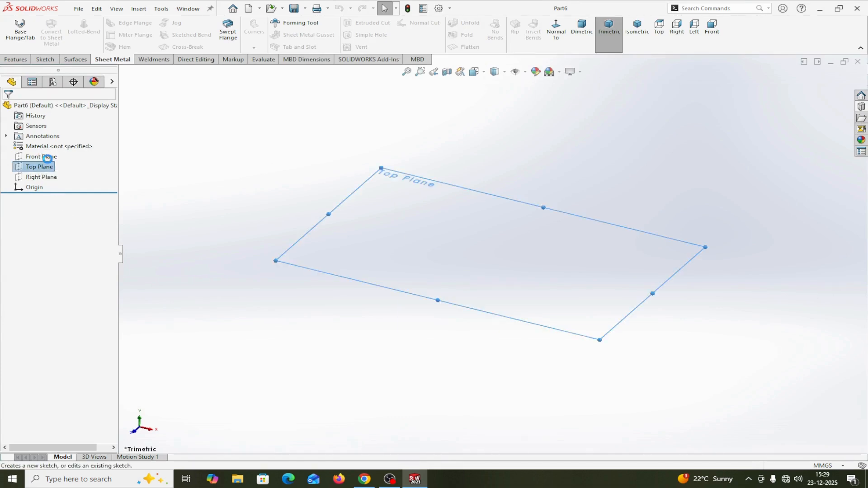
click(49, 156)
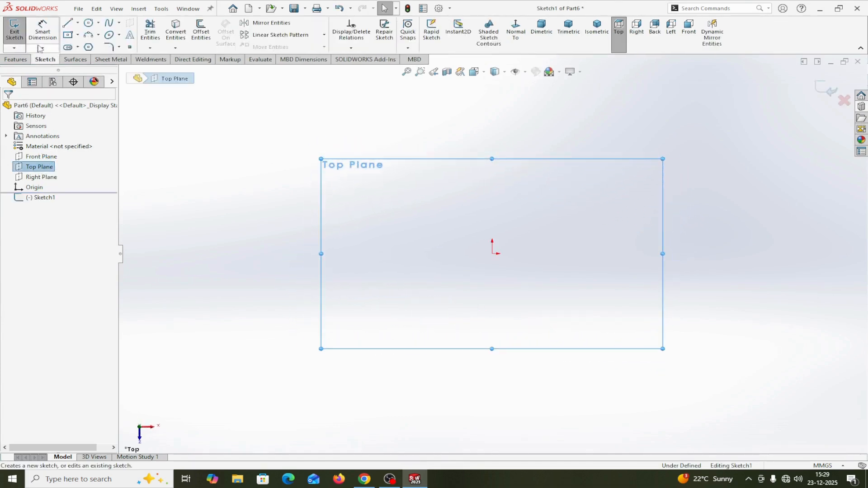
click(89, 23)
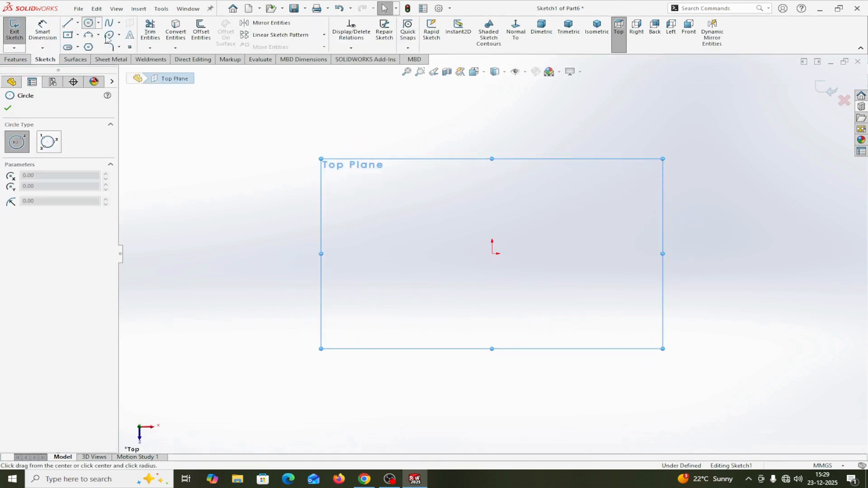
click(492, 254)
click(357, 229)
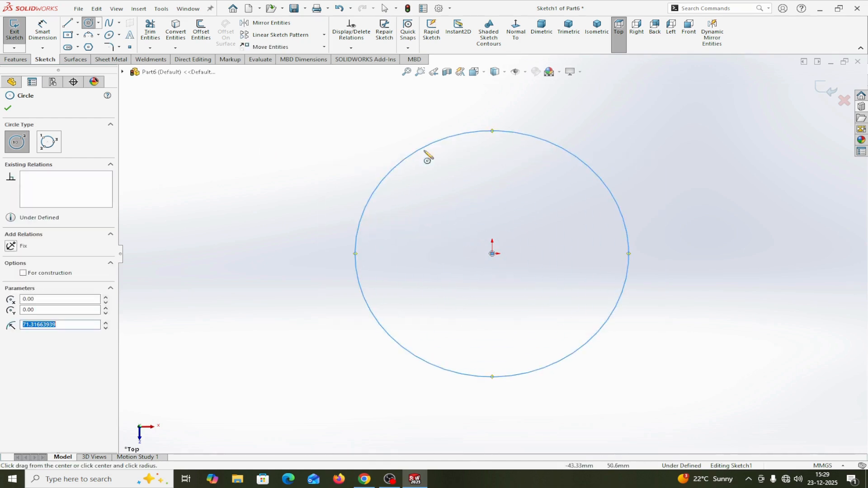
click(560, 72)
click(572, 95)
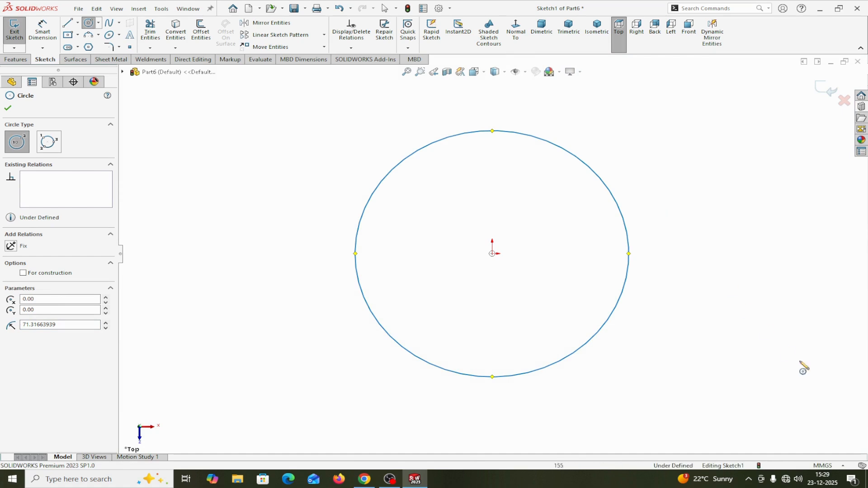
click(8, 108)
Dimension the circle's diameter as 80 mm
click(42, 34)
click(356, 260)
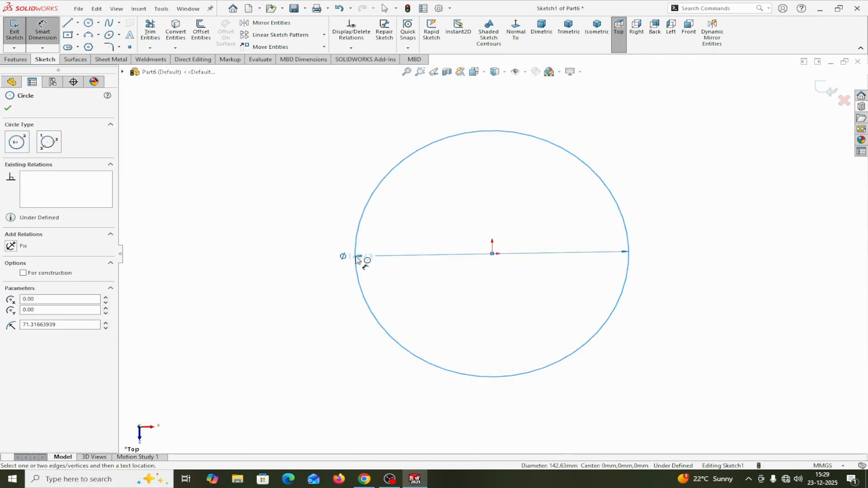
click(272, 273)
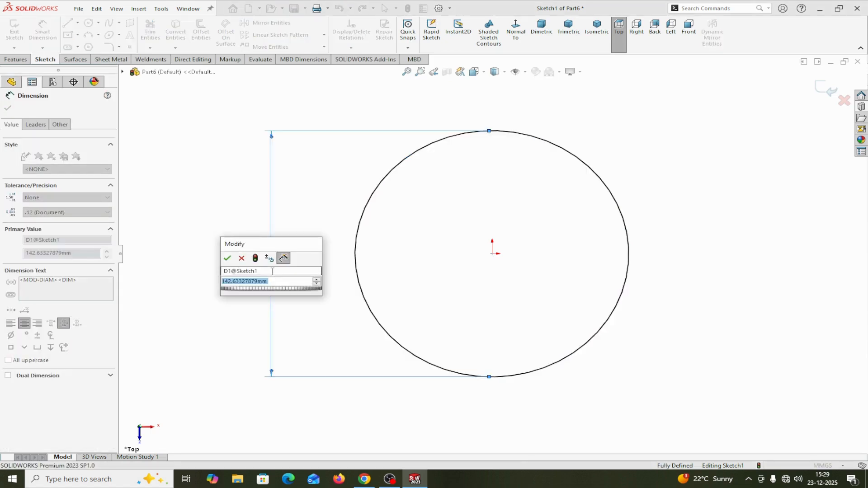
text(80)
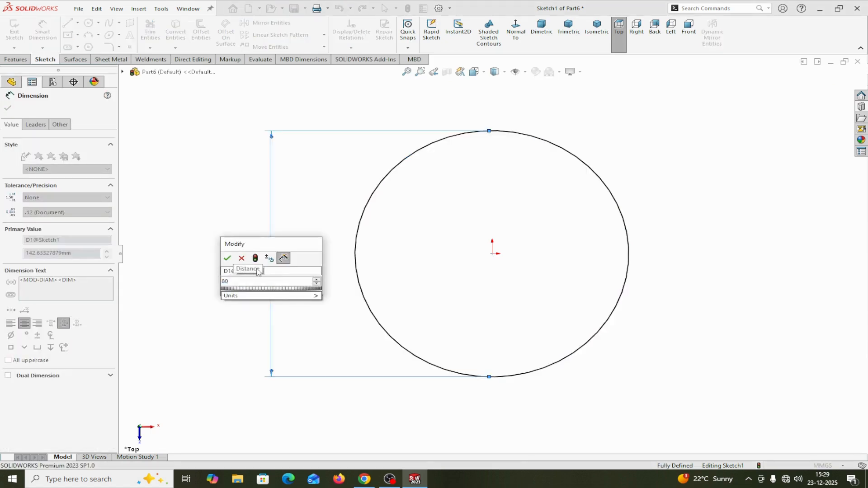
click(227, 258)
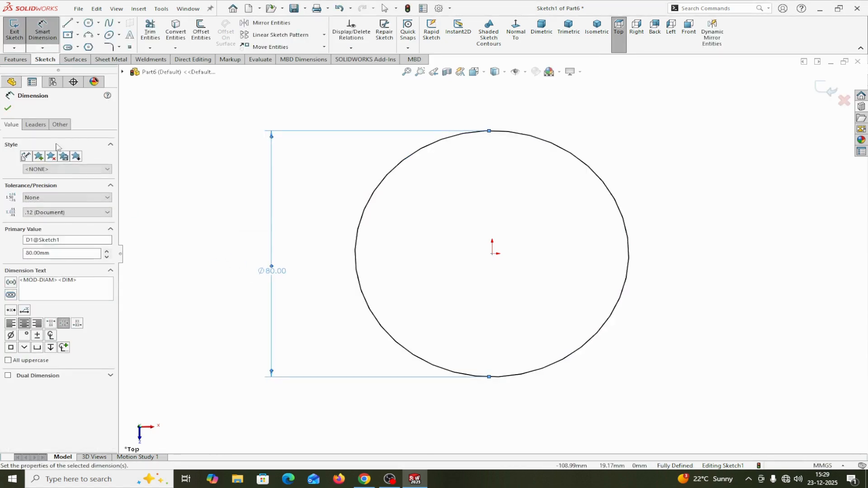
click(8, 108)
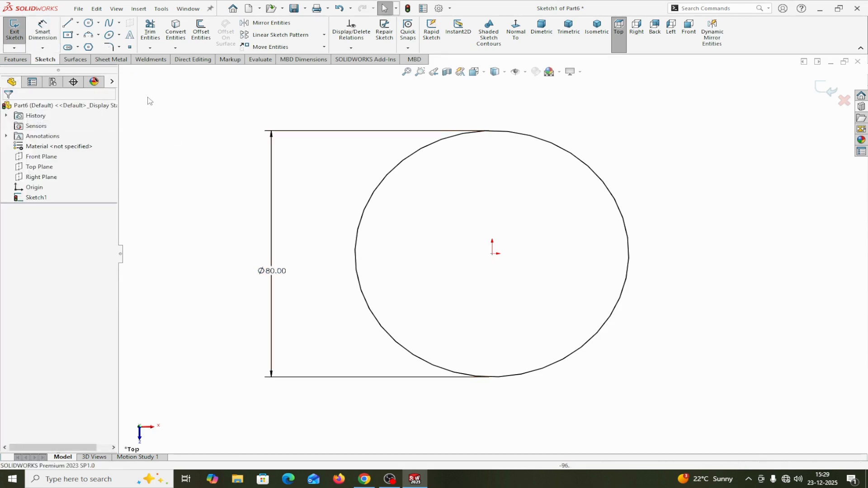
Create a 1 mm thick sheet metal base flange from the circle sketch
click(111, 59)
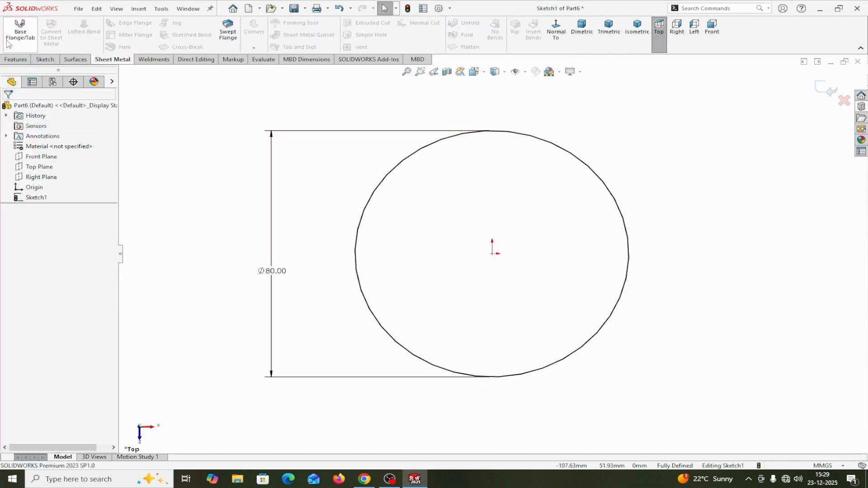
click(21, 30)
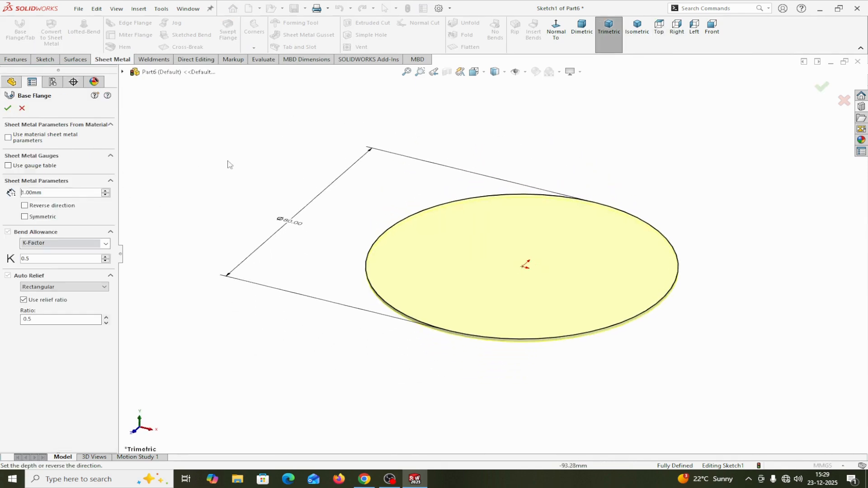
click(7, 108)
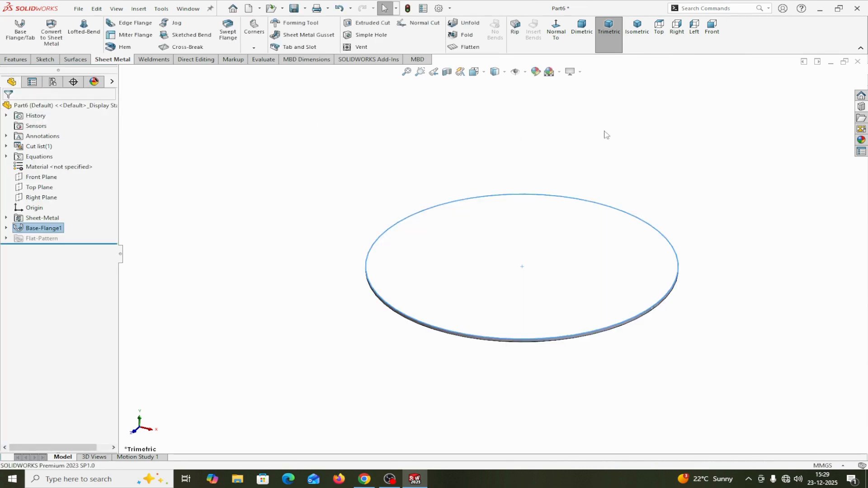
Place the EMBOSS 1 forming tool from the embosses library folder on the disc's top face, trying the flipped direction and restoring the downward one
click(861, 117)
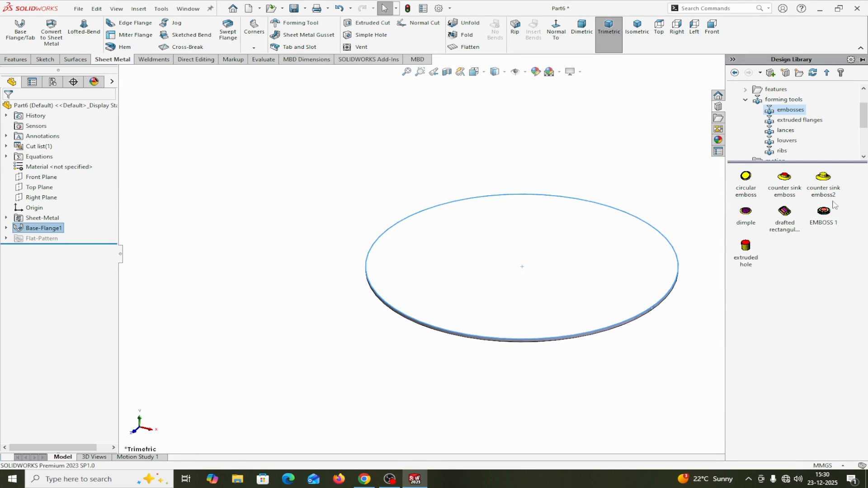
click(825, 212)
drag(825, 214, 525, 248)
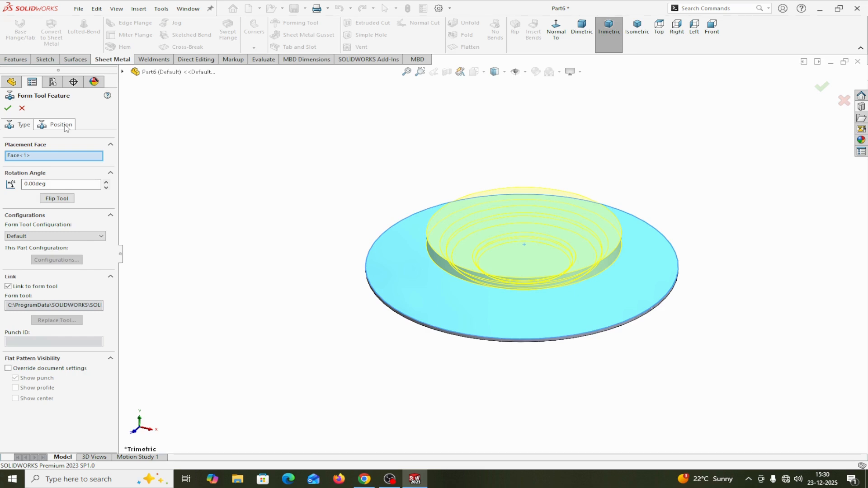
click(54, 200)
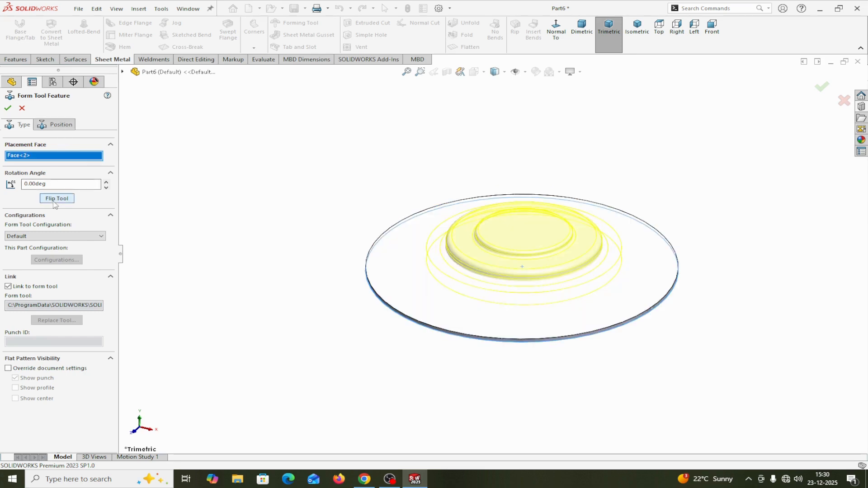
click(55, 199)
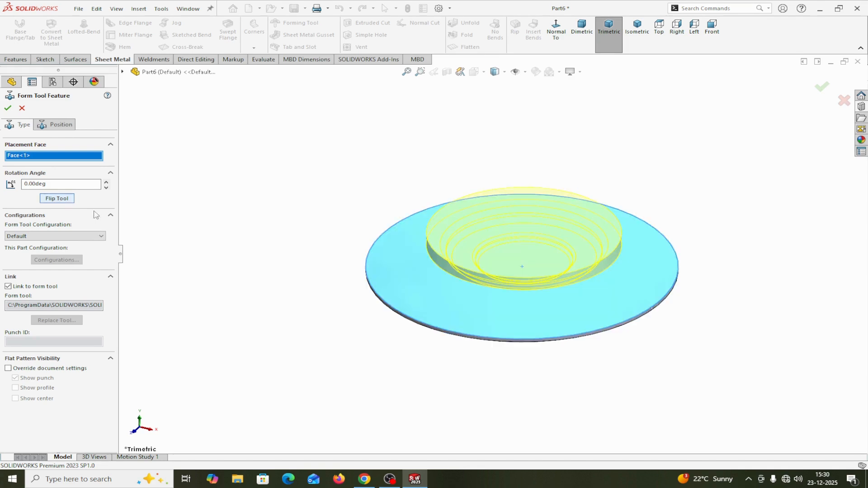
middle_drag(653, 374, 689, 321)
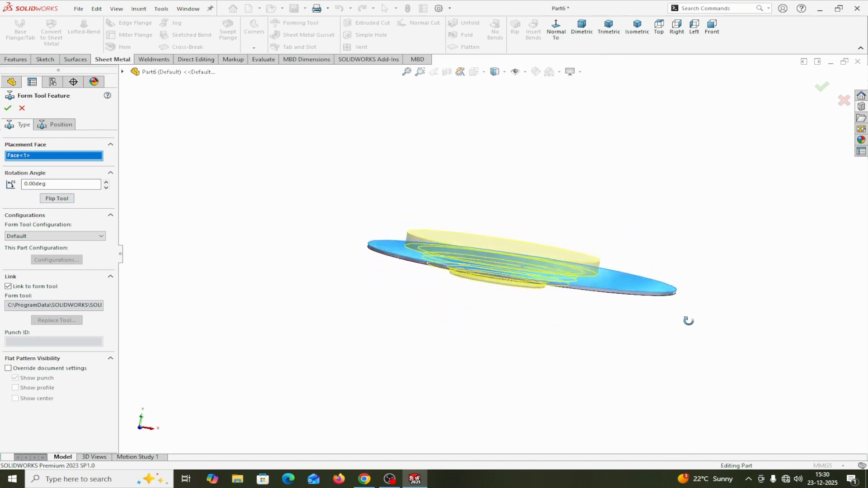
scroll(455, 254, down, 3)
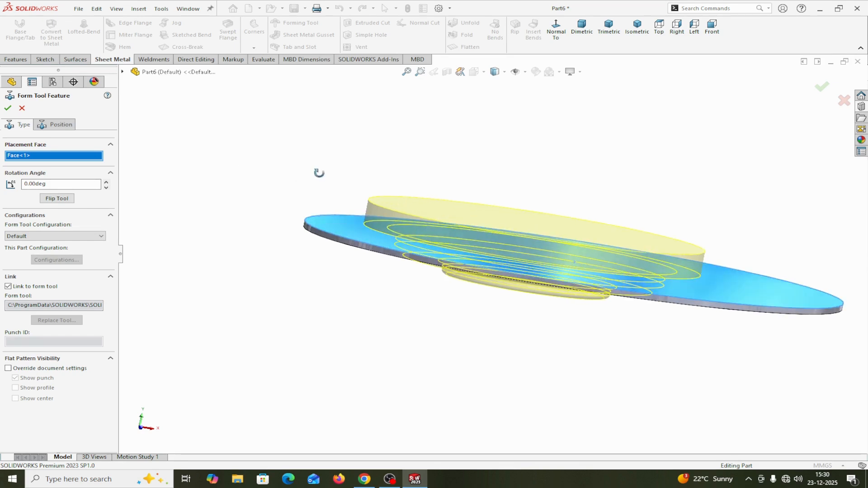
In the forming tool's position sketch, make the tool's locating point concentric with the disc's outer circular edge
click(69, 128)
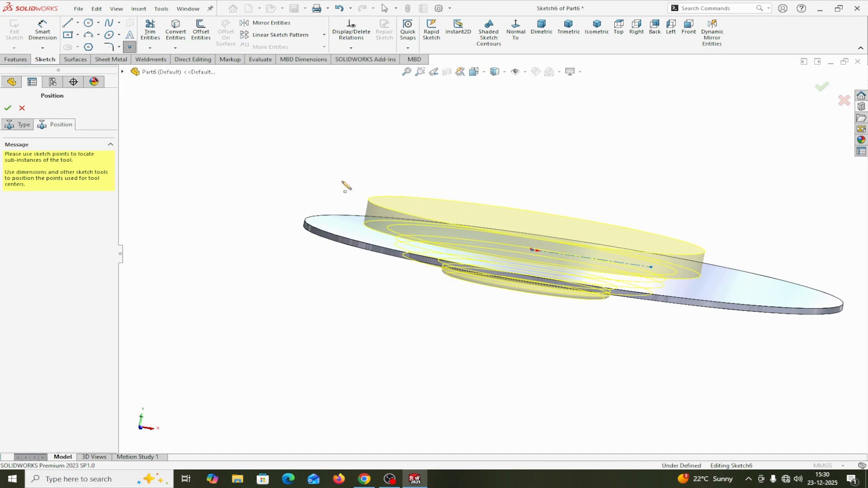
right_click(251, 168)
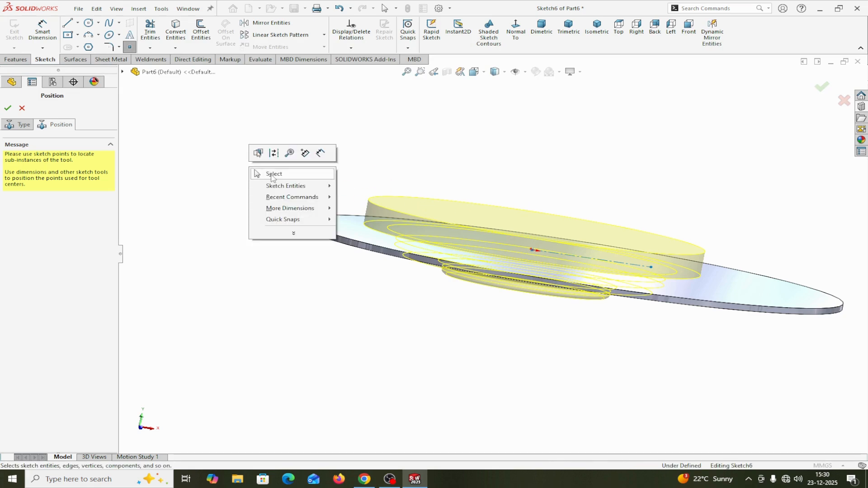
click(271, 175)
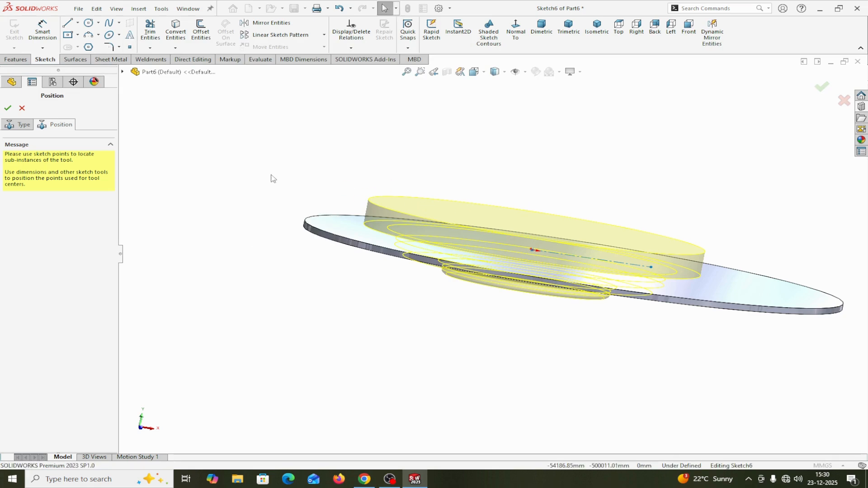
click(523, 40)
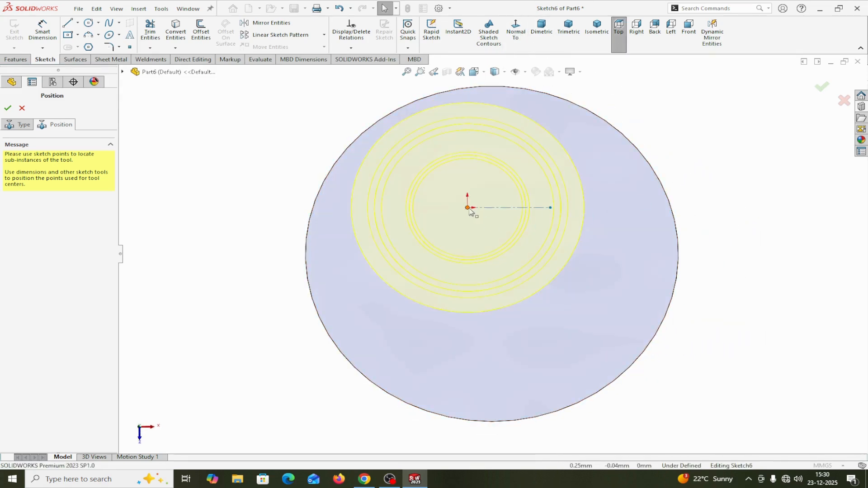
click(468, 209)
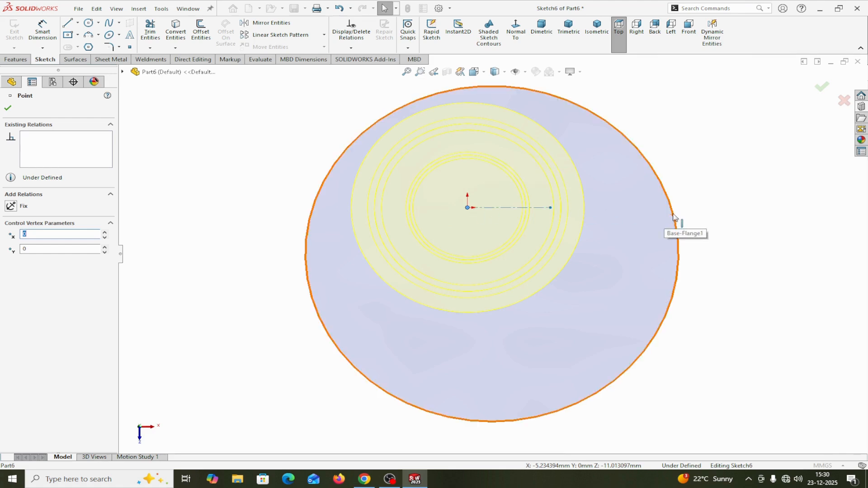
ctrl+click(673, 217)
click(12, 258)
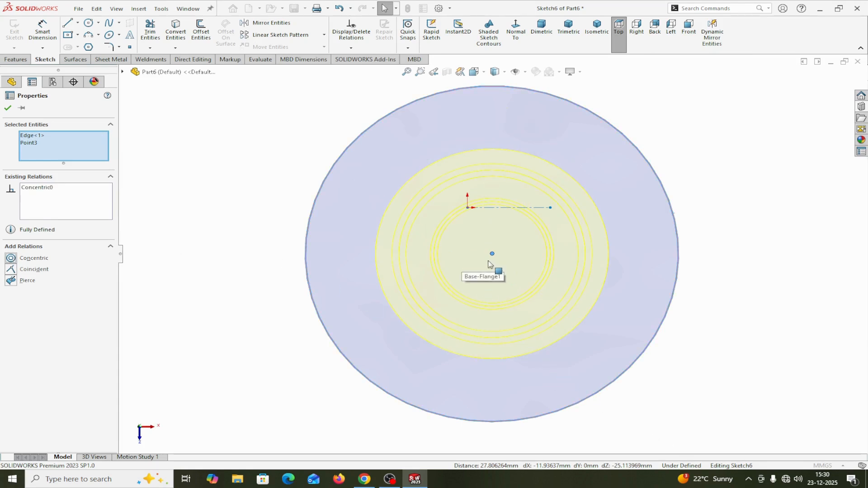
Move the position sketch's origin-side point onto the disc's centre point and finish the forming tool feature
click(468, 208)
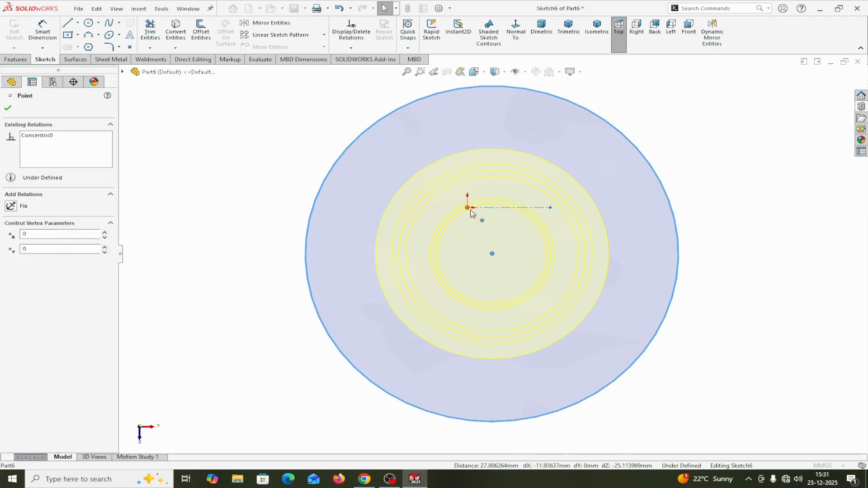
drag(470, 212, 492, 255)
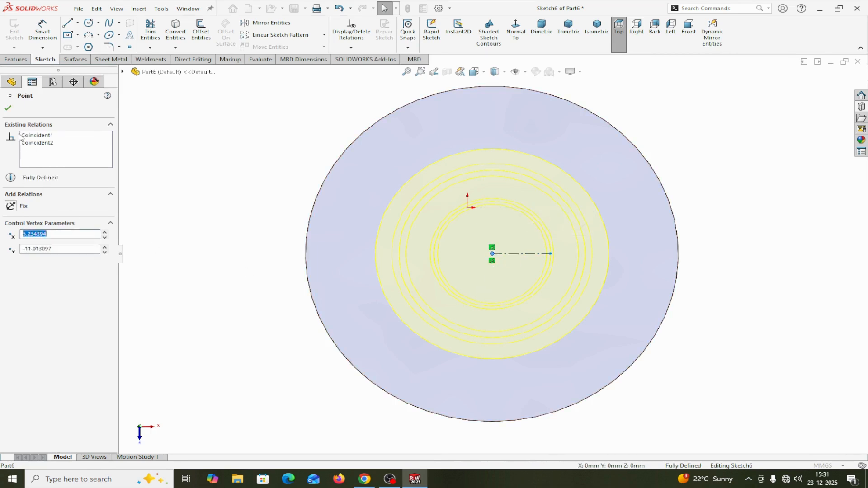
click(8, 108)
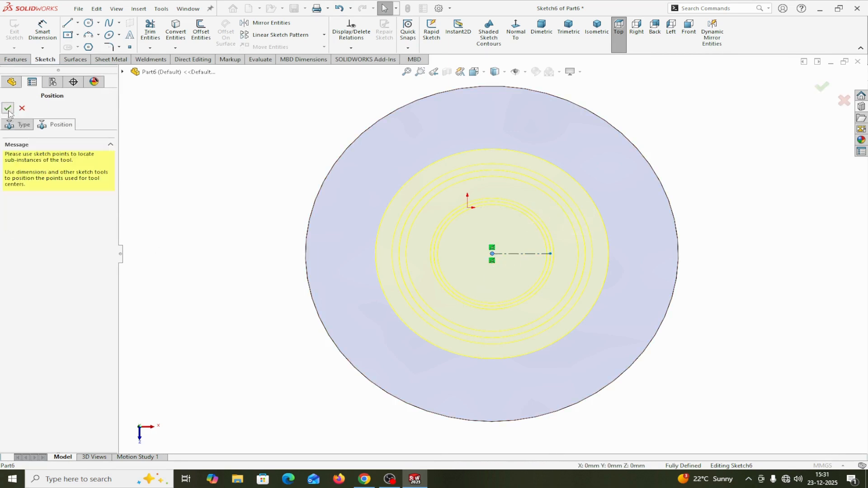
click(8, 108)
middle_drag(252, 272, 374, 405)
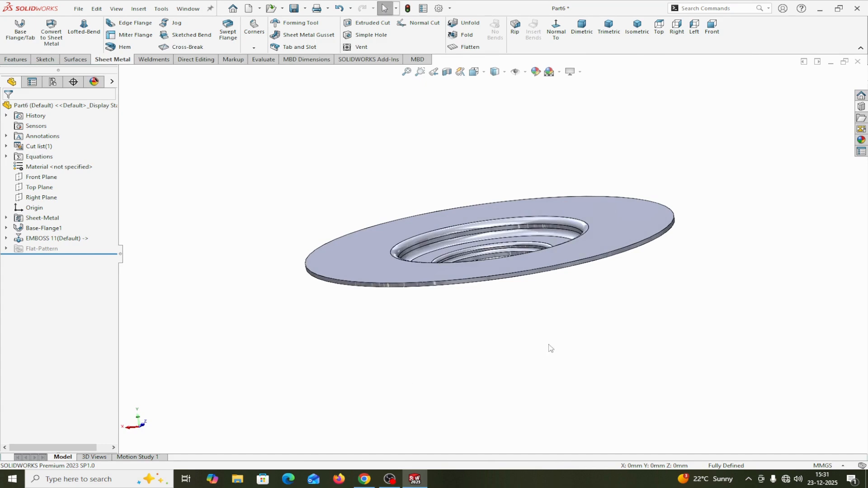